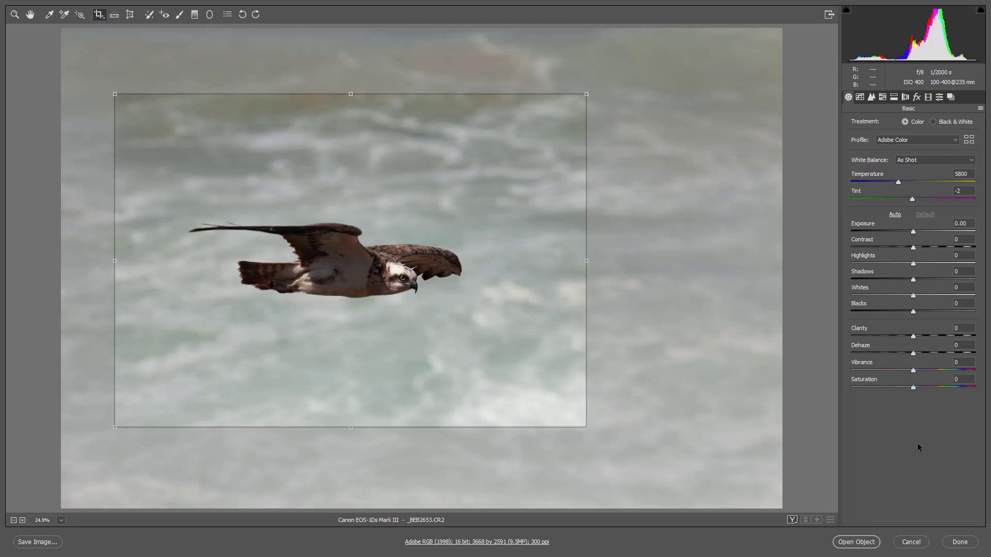
- Apply the crop framed around the osprey flying over the water, about 3668 by 2591 pixels
{"action": "key", "text": "Return"}
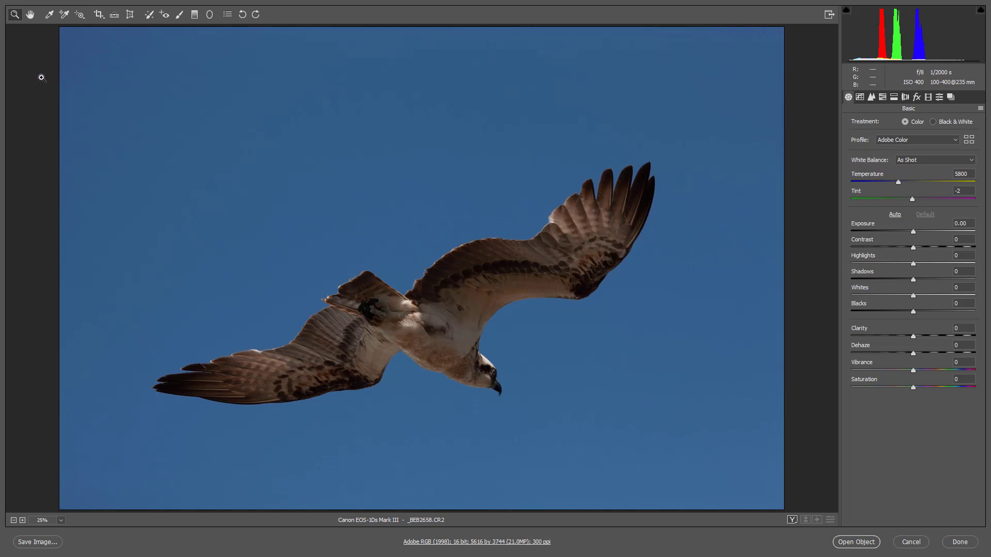
{"action": "key", "text": "c"}
{"action": "left_click_drag", "start_coordinate": [329, 232], "coordinate": [334, 234]}
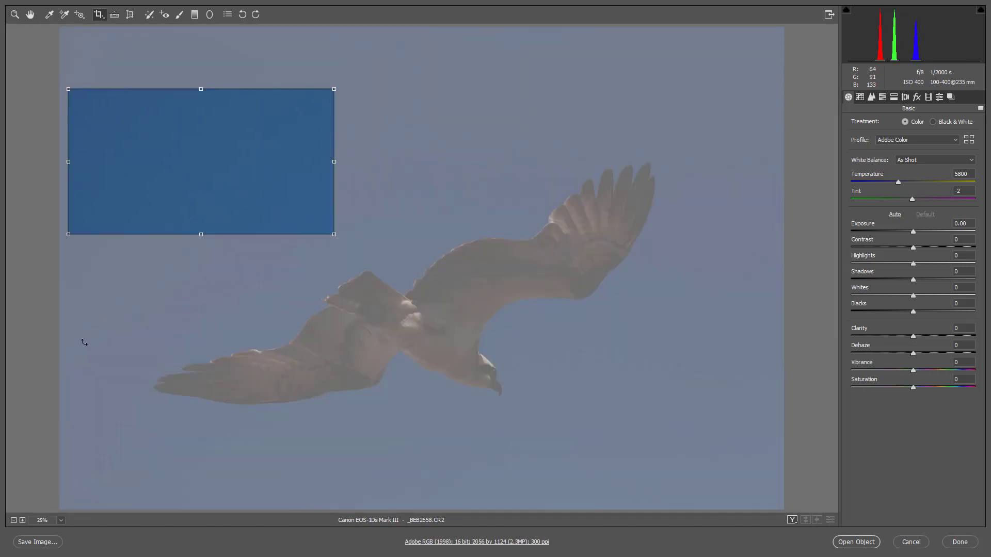
{"action": "key", "text": "Escape"}
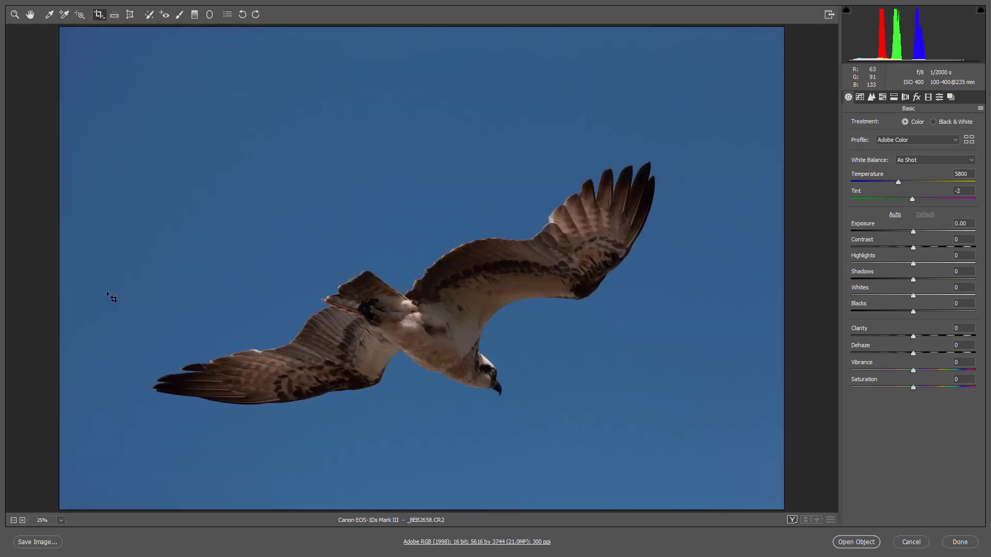
- Turn on the overlay grid for the Crop tool
{"action": "left_click", "coordinate": [104, 19]}
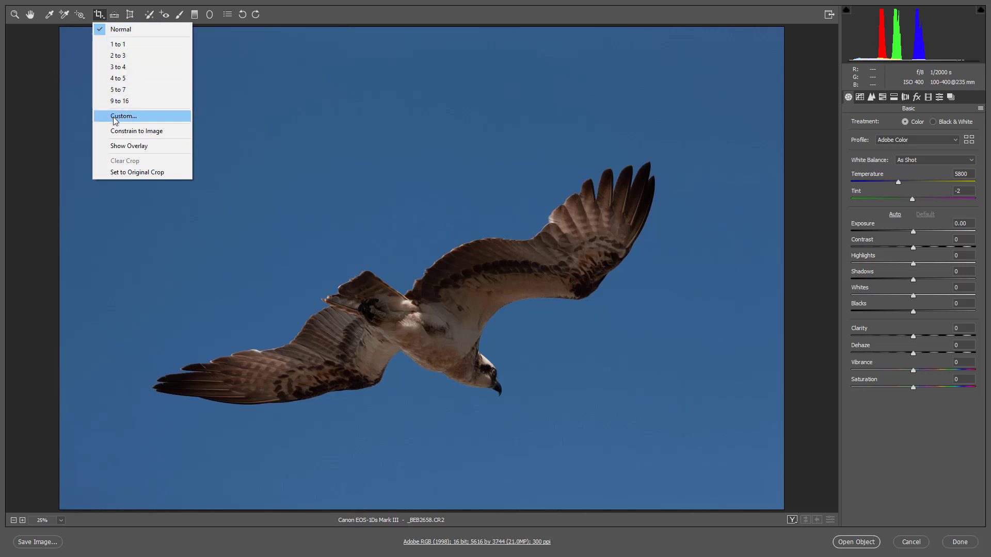
{"action": "left_click", "coordinate": [119, 146]}
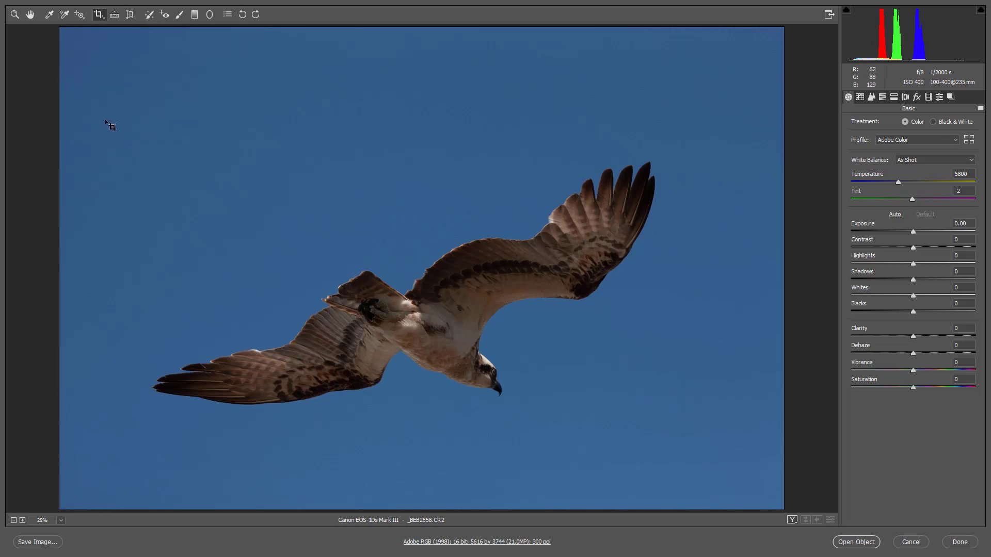
- Crop freely around the osprey in the blue sky to about 5250 by 3025 pixels, with the frame rotated counterclockwise
{"action": "left_click_drag", "start_coordinate": [61, 53], "coordinate": [700, 455]}
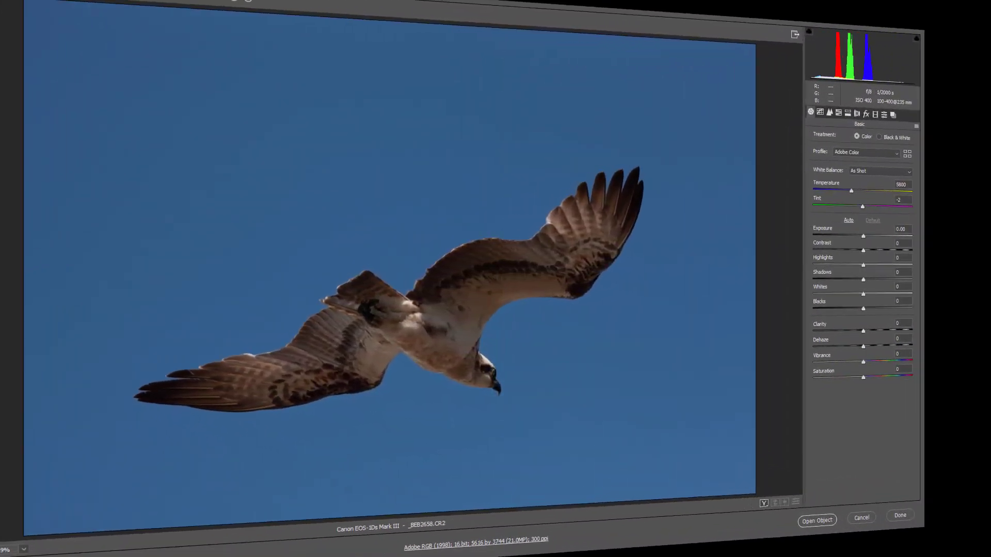
{"action": "left_click_drag", "start_coordinate": [106, 104], "coordinate": [726, 473]}
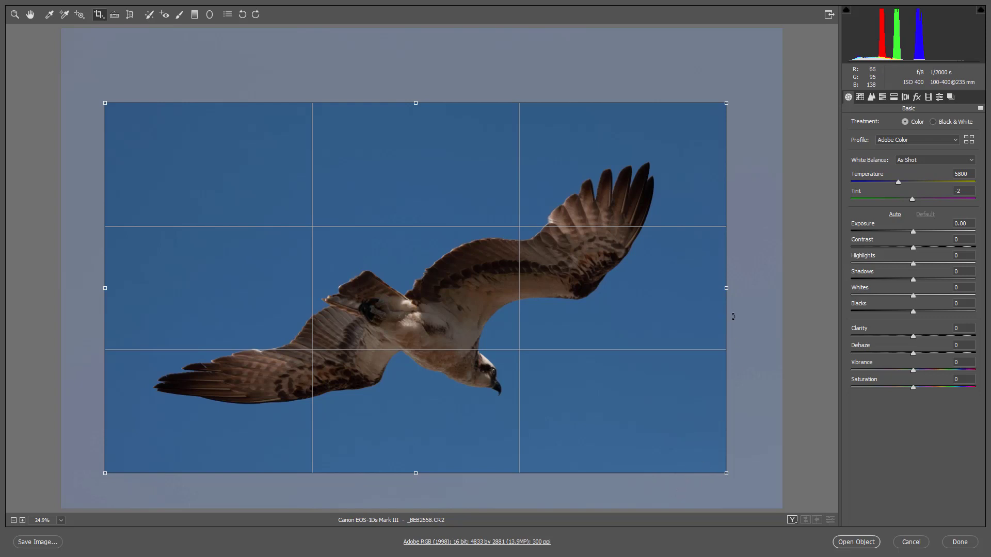
{"action": "left_click_drag", "start_coordinate": [725, 289], "coordinate": [756, 289]}
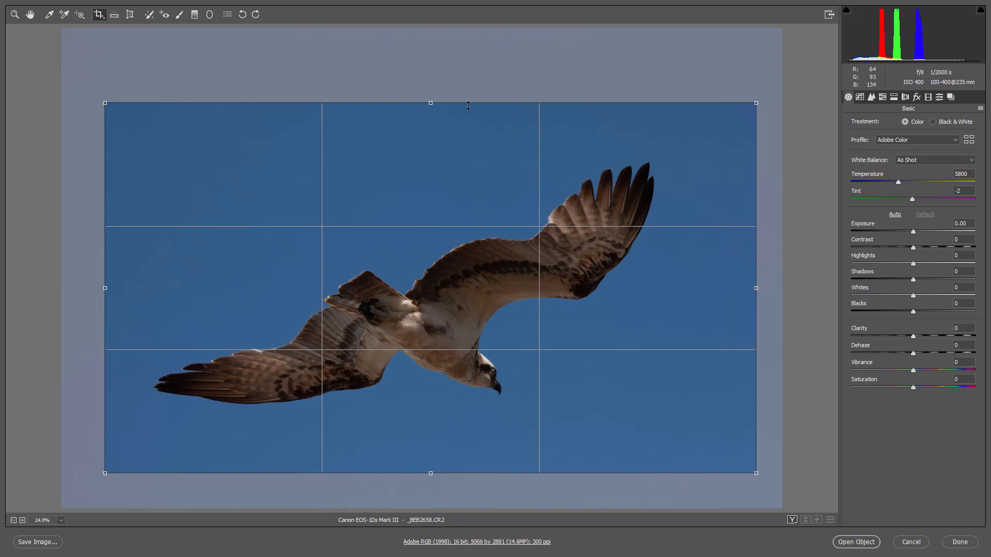
{"action": "left_click_drag", "start_coordinate": [432, 102], "coordinate": [425, 67]}
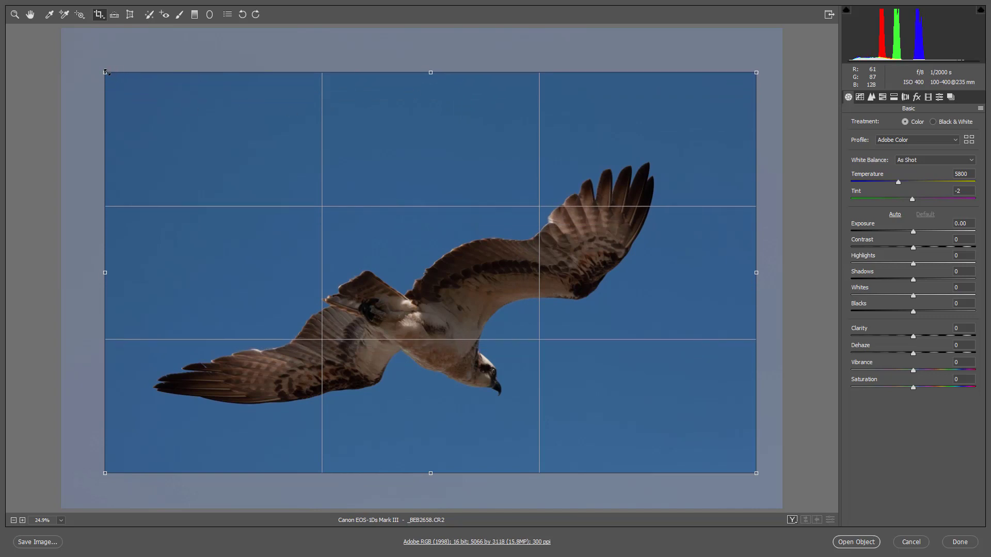
{"action": "left_click_drag", "start_coordinate": [106, 69], "coordinate": [83, 58]}
{"action": "mouse_move", "coordinate": [86, 473]}
{"action": "left_mouse_down"}
{"action": "mouse_move", "coordinate": [81, 494]}
{"action": "mouse_move", "coordinate": [82, 486]}
{"action": "left_mouse_up"}
{"action": "left_click_drag", "start_coordinate": [417, 58], "coordinate": [418, 99]}
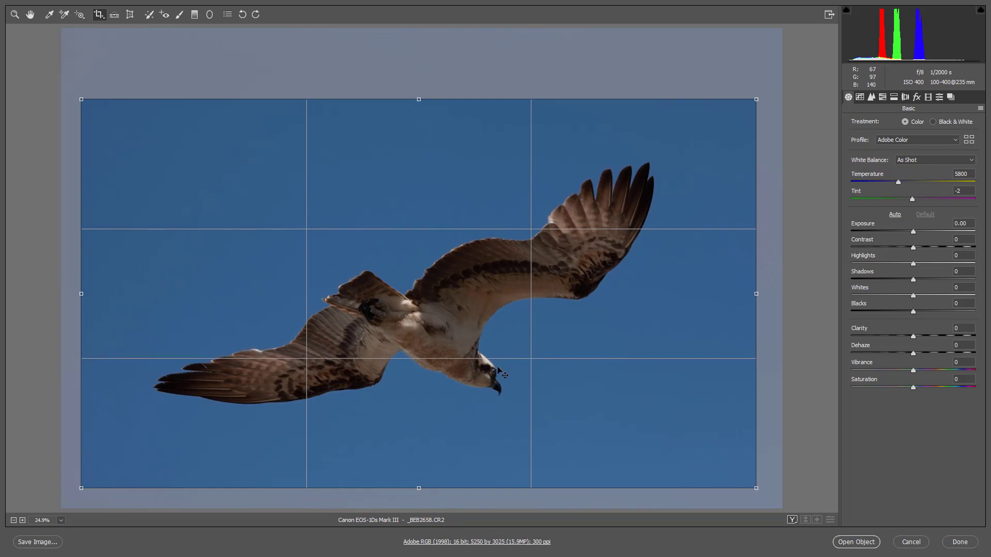
{"action": "left_click_drag", "start_coordinate": [767, 90], "coordinate": [735, 87]}
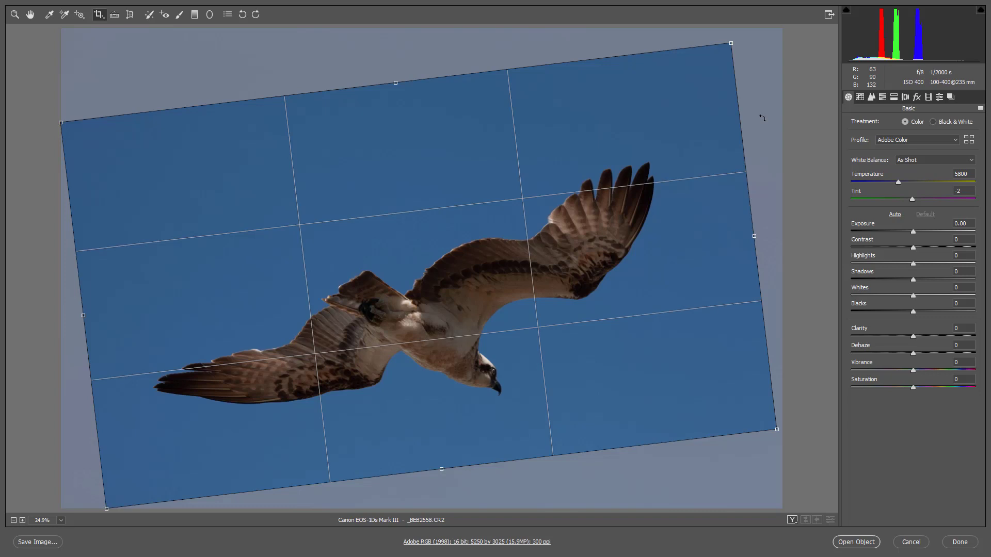
{"action": "key", "text": "Return"}
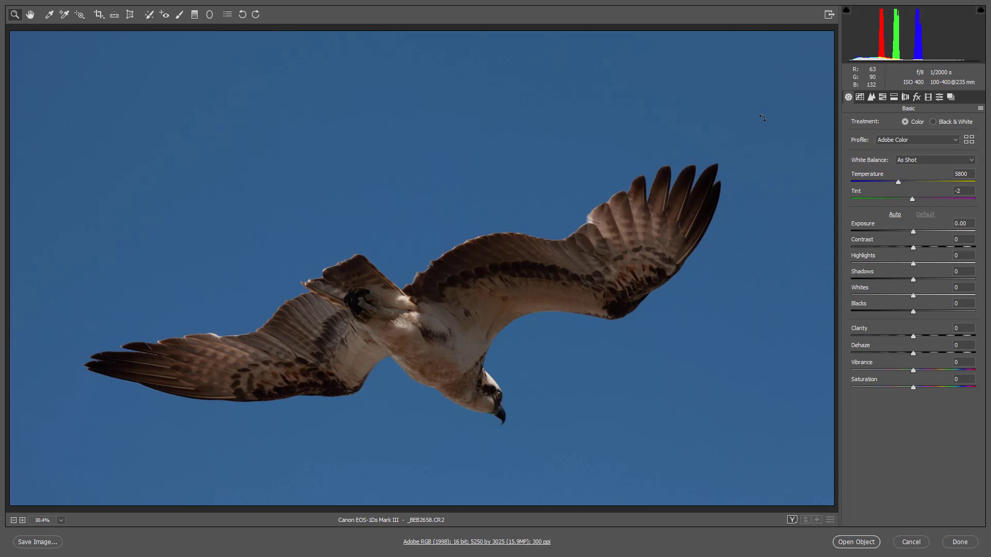
- Remove the applied crop and set the crop aspect ratio to 9 to 16
{"action": "left_click", "coordinate": [99, 16]}
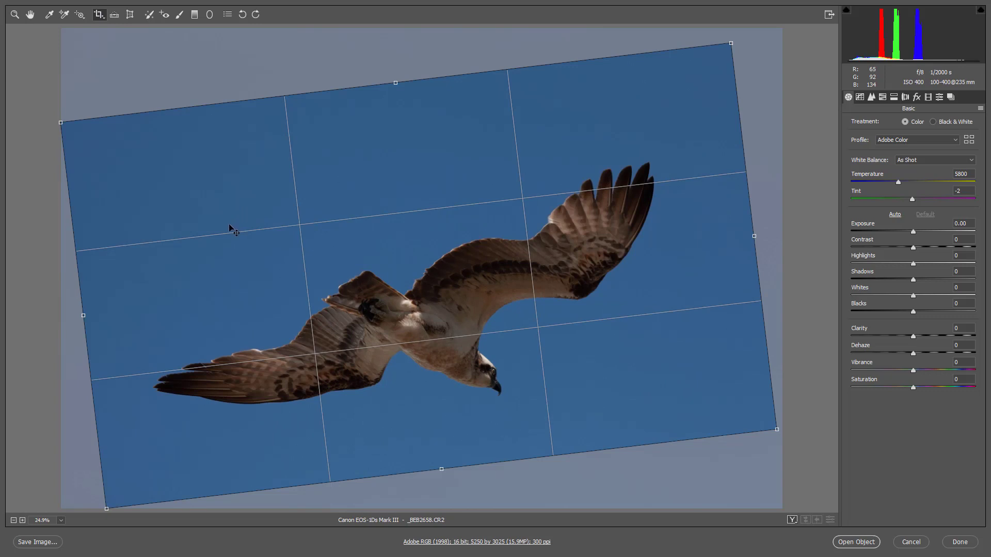
{"action": "key", "text": "Escape"}
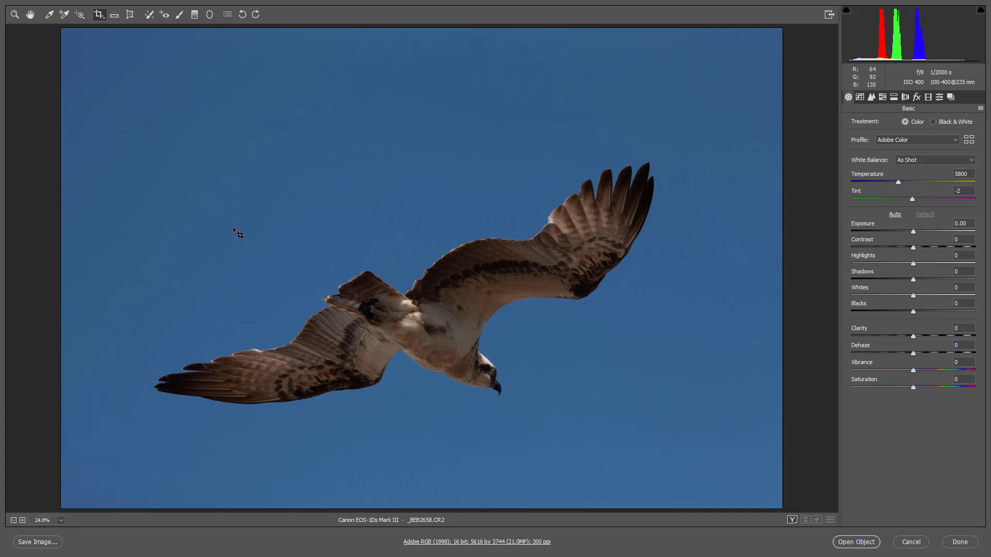
{"action": "left_click", "coordinate": [104, 20]}
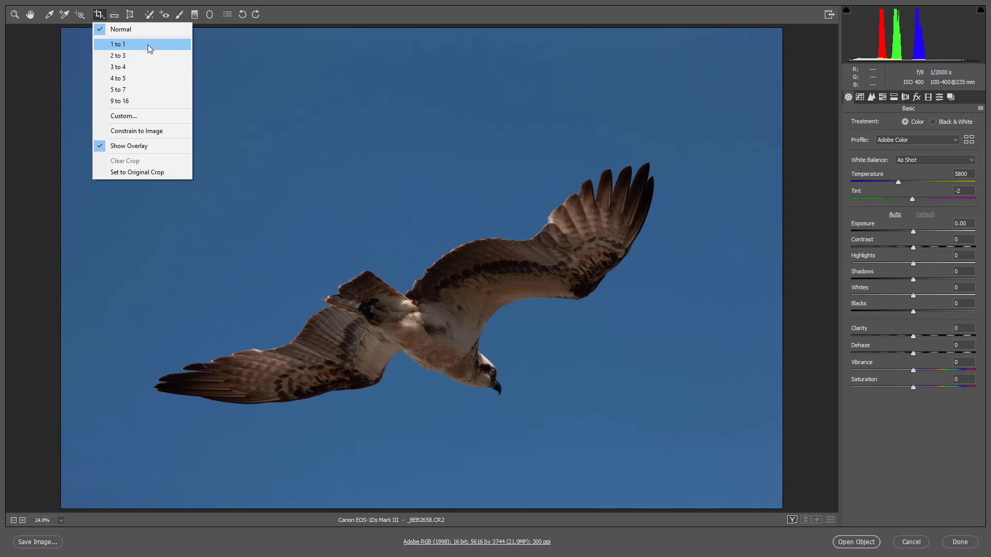
{"action": "left_click", "coordinate": [144, 102]}
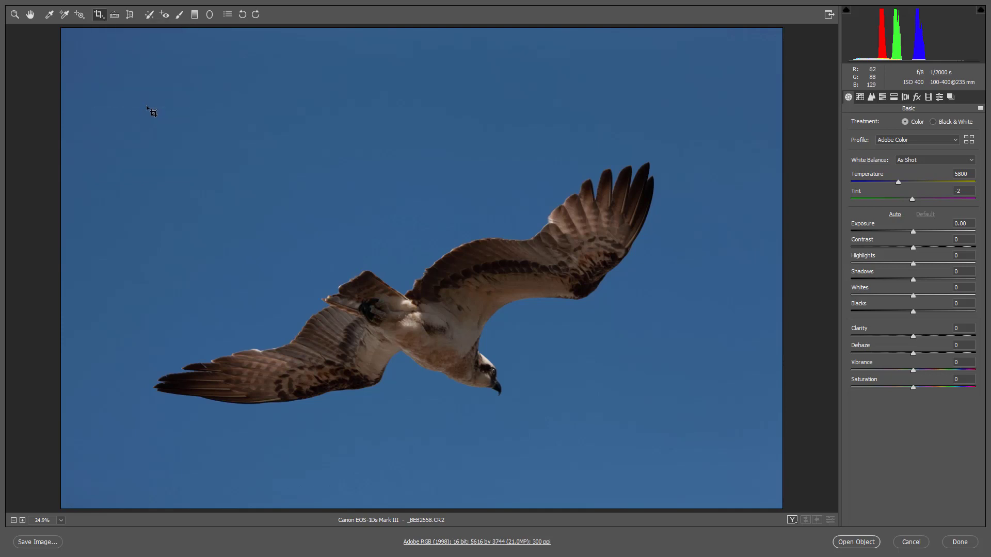
- Crop around the whole osprey at 9 to 16, about 5214 by 2933 pixels, with the frame rotated clockwise
{"action": "left_click_drag", "start_coordinate": [225, 176], "coordinate": [509, 316]}
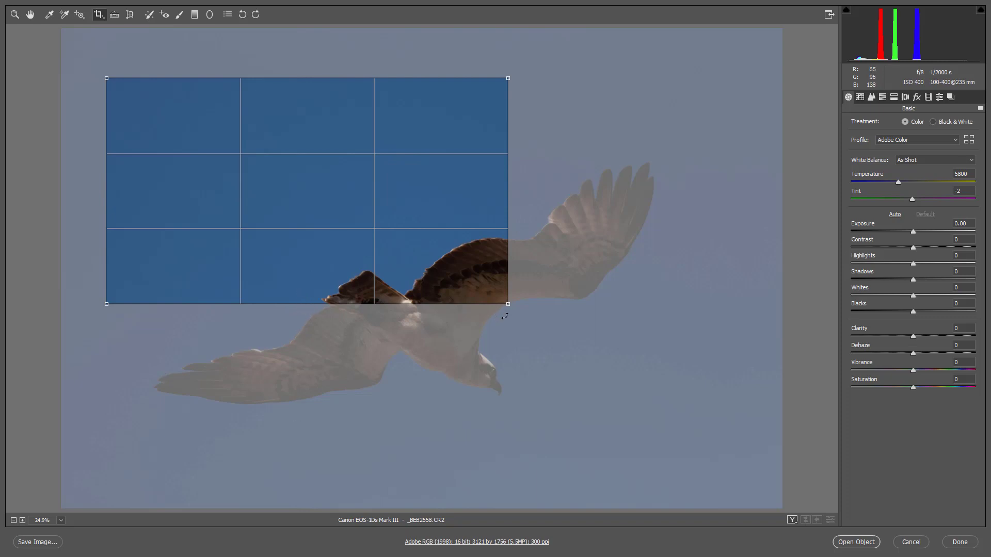
{"action": "left_click_drag", "start_coordinate": [508, 303], "coordinate": [777, 456]}
{"action": "left_click_drag", "start_coordinate": [678, 396], "coordinate": [656, 427]}
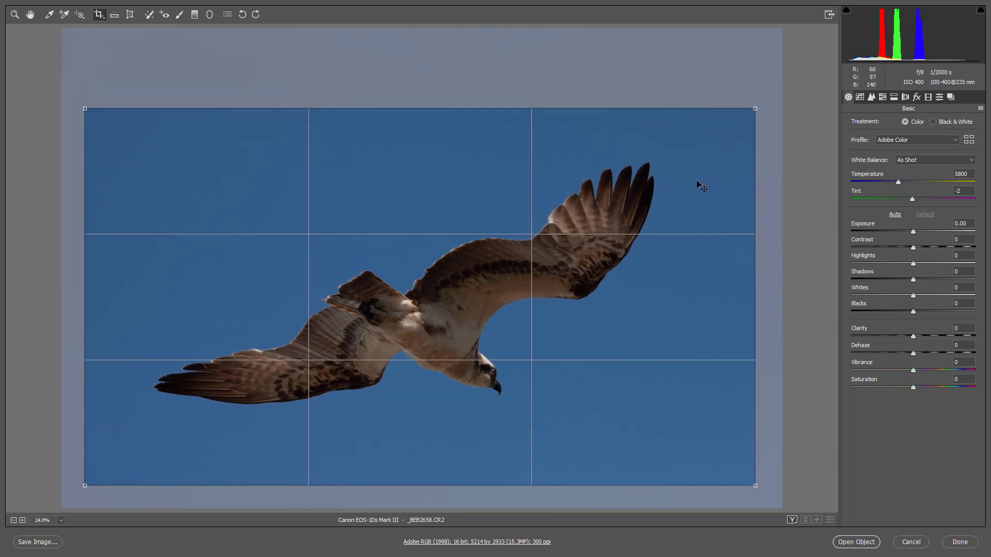
{"action": "left_click_drag", "start_coordinate": [762, 90], "coordinate": [770, 160]}
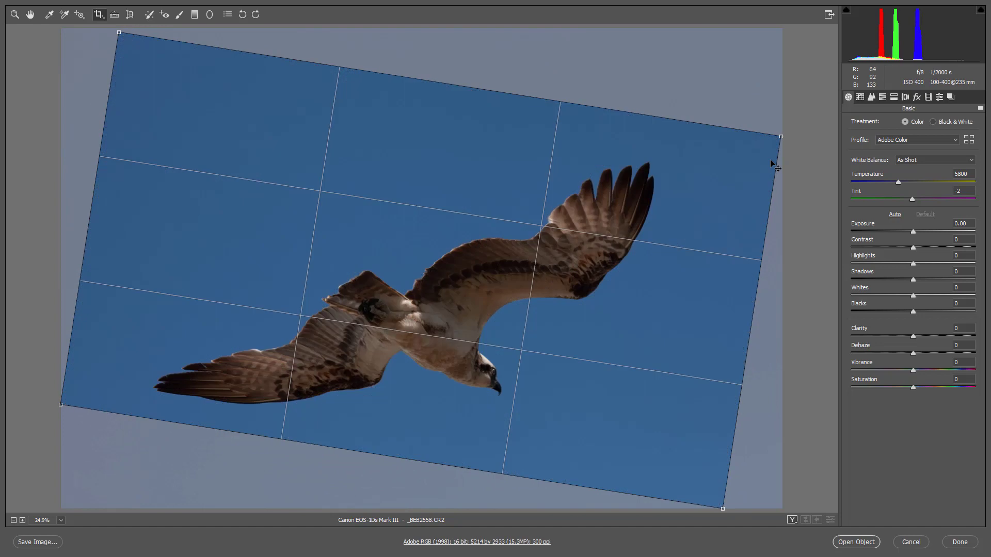
{"action": "key", "text": "Return"}
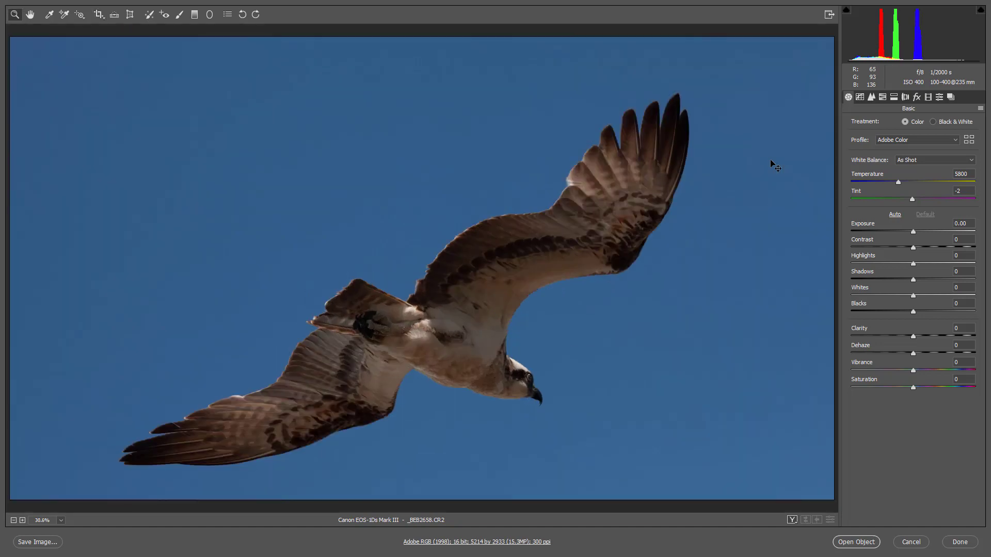
- Remove the 9 to 16 crop and set the crop aspect ratio back to Normal
{"action": "key", "text": "c"}
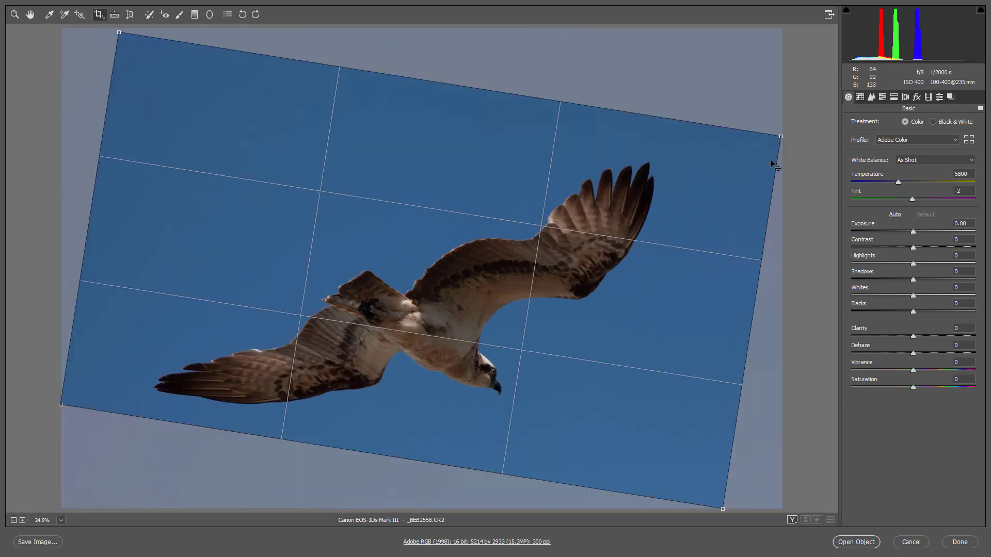
{"action": "key", "text": "Escape"}
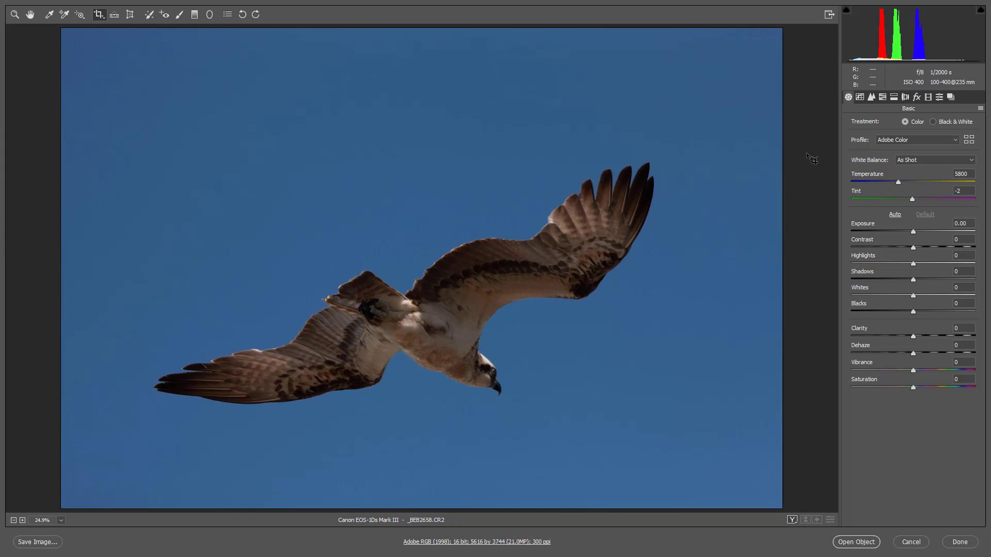
{"action": "left_click", "coordinate": [102, 20]}
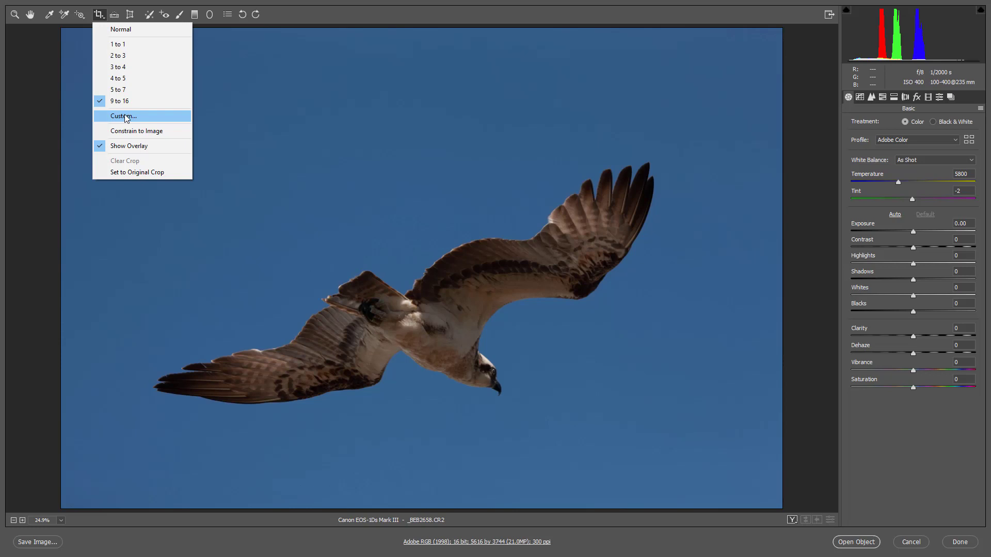
{"action": "left_click", "coordinate": [132, 30]}
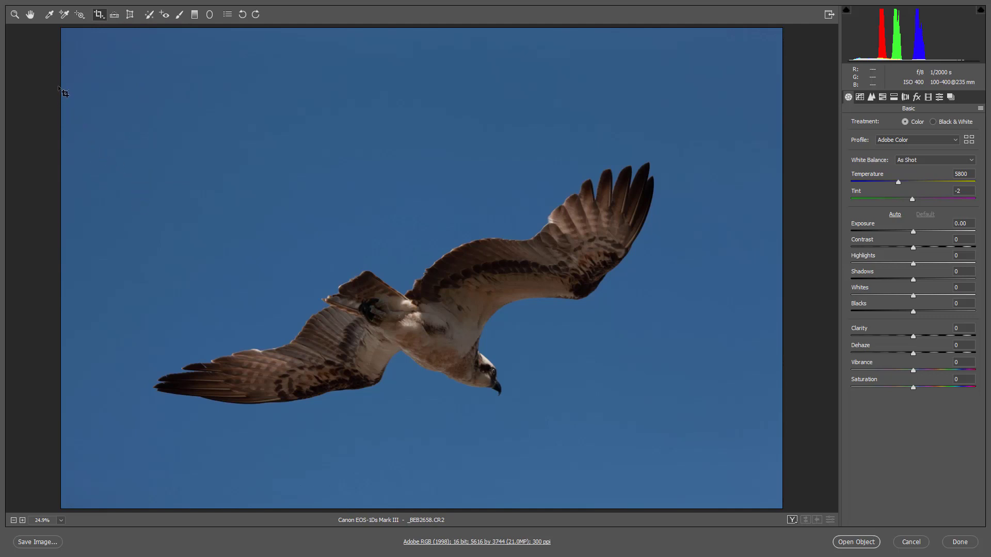
- Draw a freeform crop around the osprey, keep it level and resize it to about 5493 by 3311 pixels
{"action": "left_click_drag", "start_coordinate": [263, 260], "coordinate": [793, 499]}
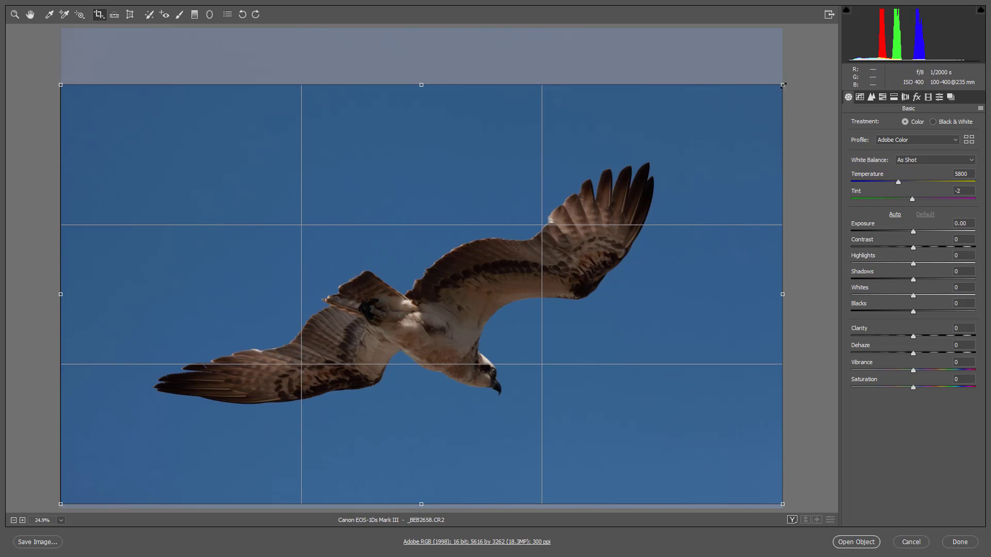
{"action": "left_click_drag", "start_coordinate": [783, 86], "coordinate": [671, 29]}
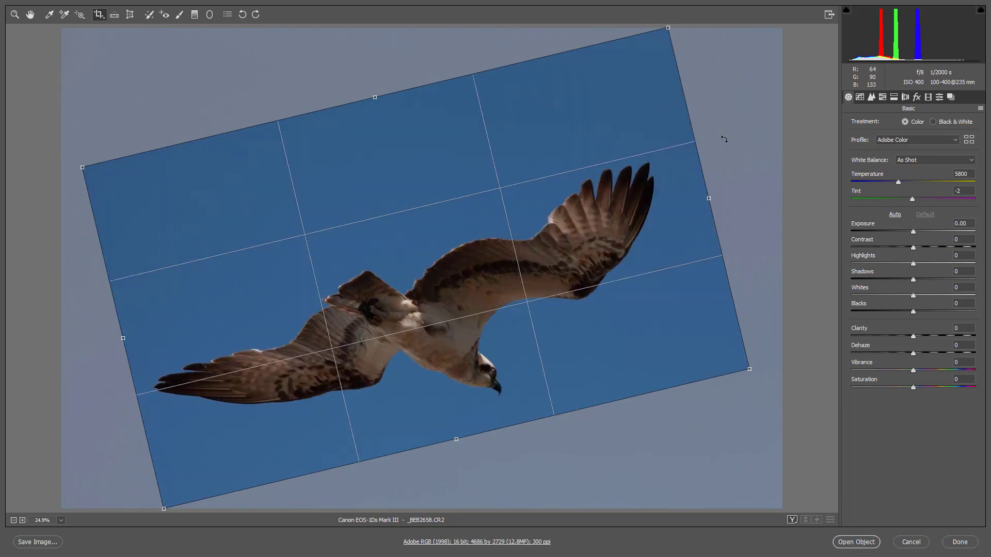
{"action": "left_click_drag", "start_coordinate": [726, 140], "coordinate": [747, 216]}
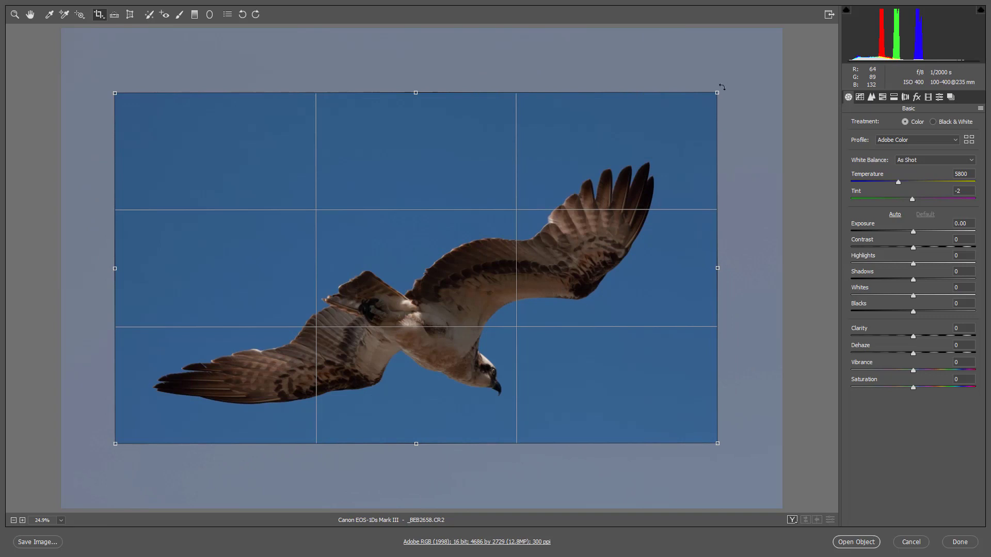
{"action": "left_click_drag", "start_coordinate": [718, 93], "coordinate": [780, 51]}
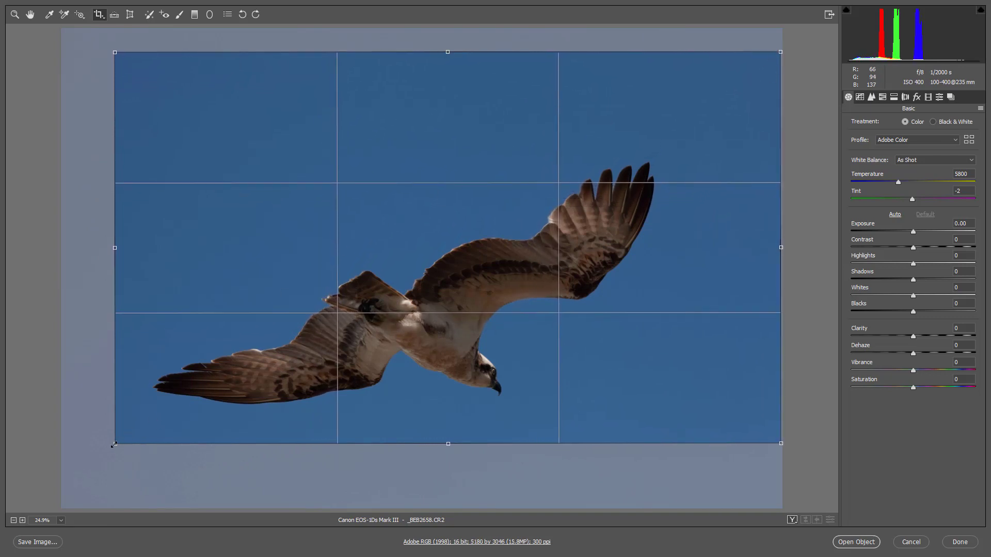
{"action": "left_click_drag", "start_coordinate": [115, 444], "coordinate": [61, 490]}
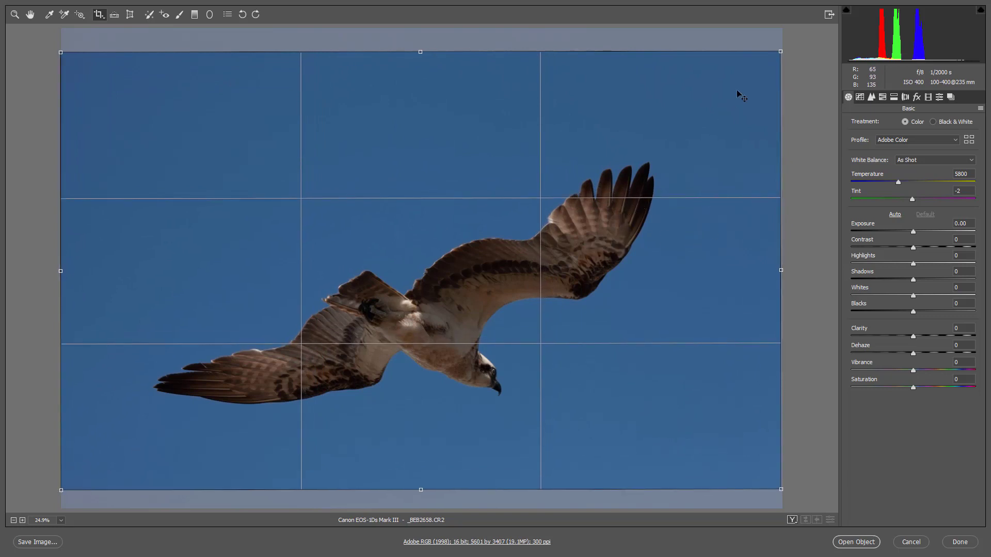
{"action": "left_click_drag", "start_coordinate": [781, 51], "coordinate": [767, 64]}
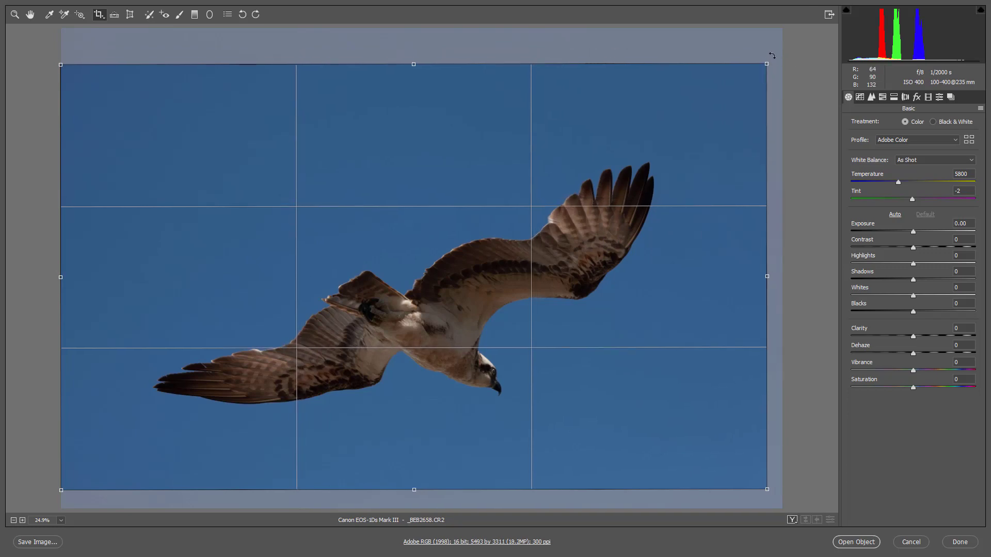
- Rotate the crop slightly clockwise and trim its top and left edges to about 5249 by 3142 pixels, applying the result
{"action": "left_click_drag", "start_coordinate": [771, 55], "coordinate": [775, 73]}
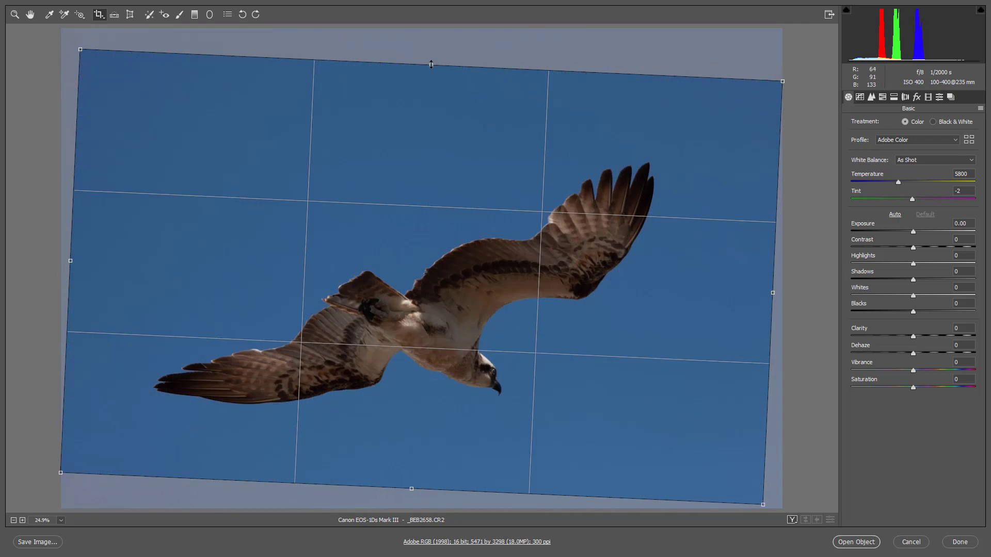
{"action": "left_click_drag", "start_coordinate": [431, 64], "coordinate": [424, 84]}
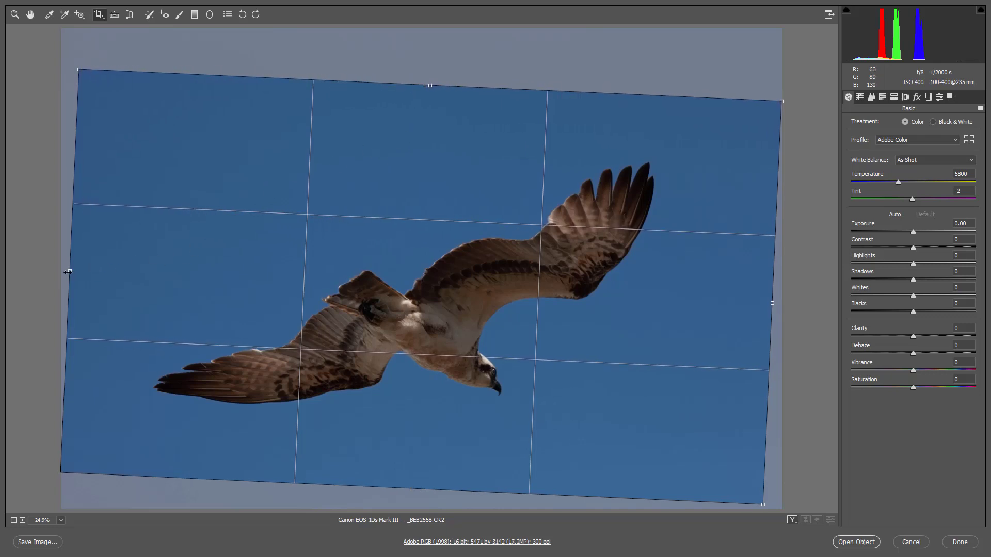
{"action": "left_click_drag", "start_coordinate": [69, 272], "coordinate": [96, 273]}
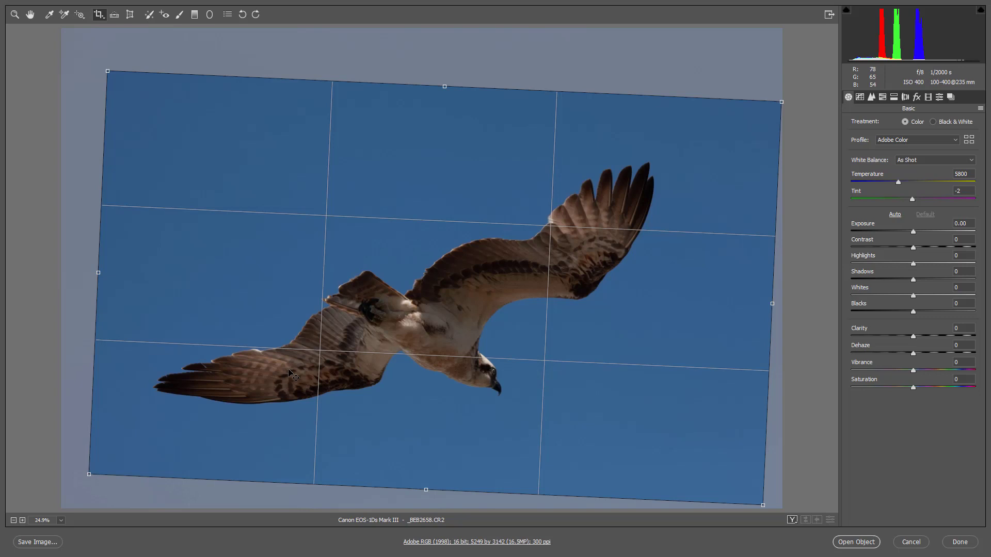
{"action": "key", "text": "Return"}
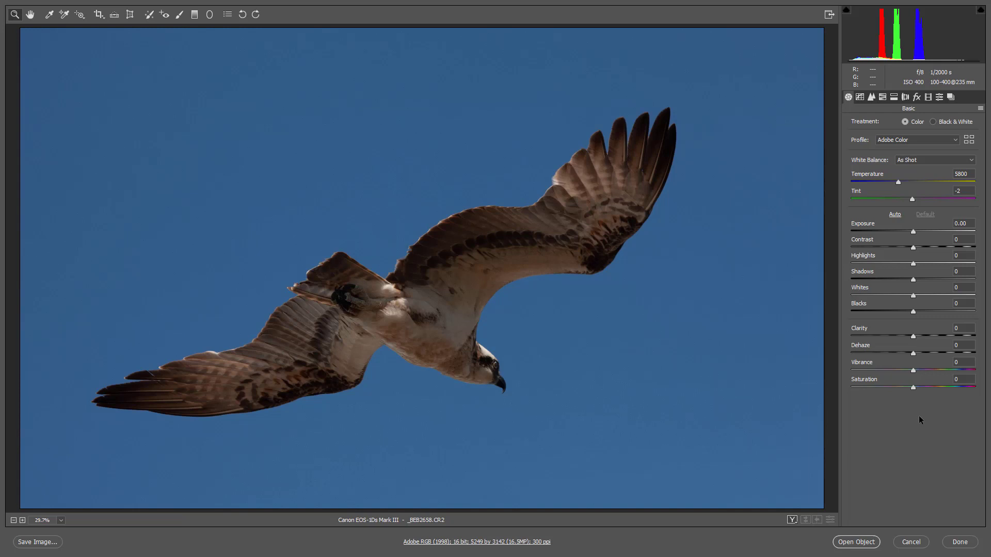
- Try rotating the osprey crop counterclockwise, to about 5084 by 3044 pixels, and leave cropping
{"action": "key", "text": "c"}
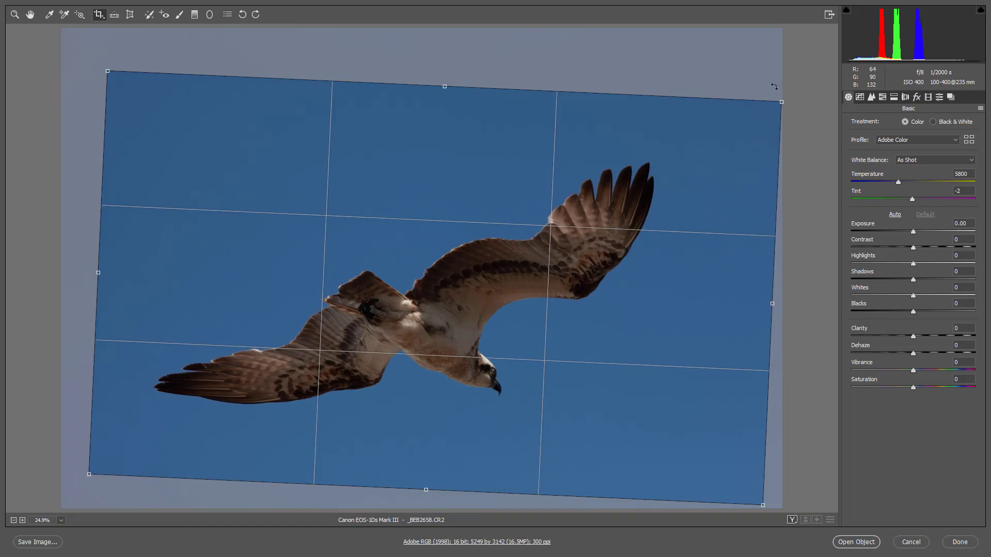
{"action": "left_click_drag", "start_coordinate": [774, 86], "coordinate": [702, 70]}
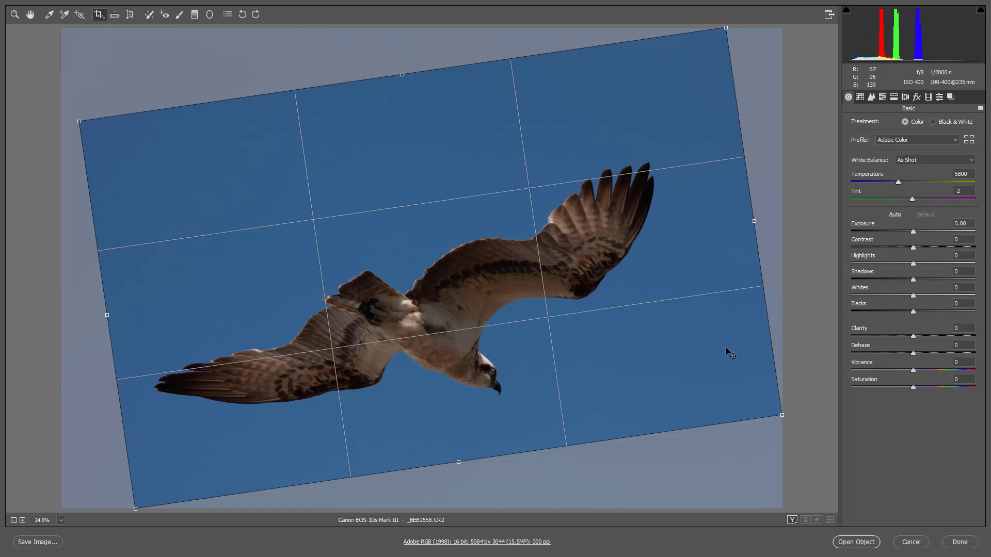
{"action": "key", "text": "Escape"}
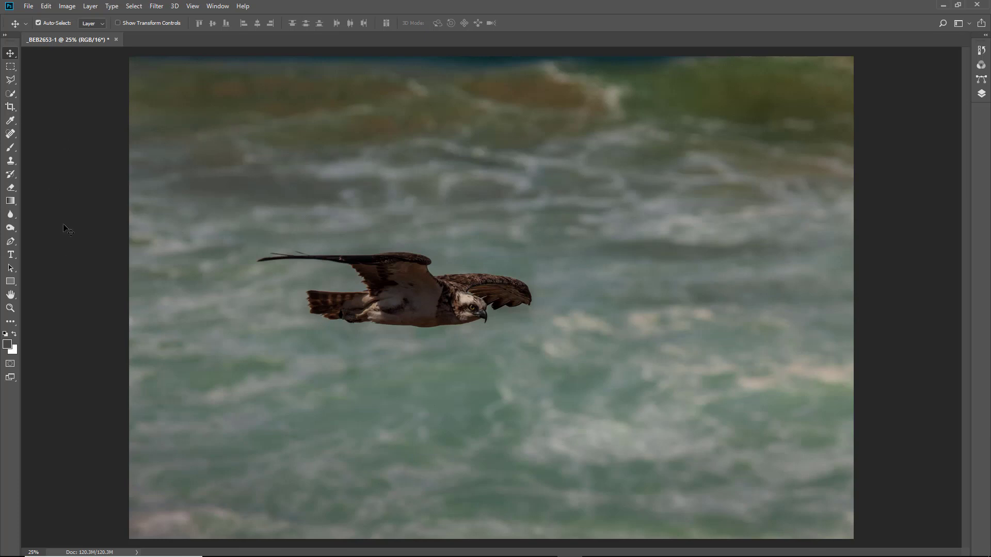
- Activate the Crop Tool, clear its ratio and switch it to W x H x Resolution, dismissing the crop preview
{"action": "key", "text": "c"}
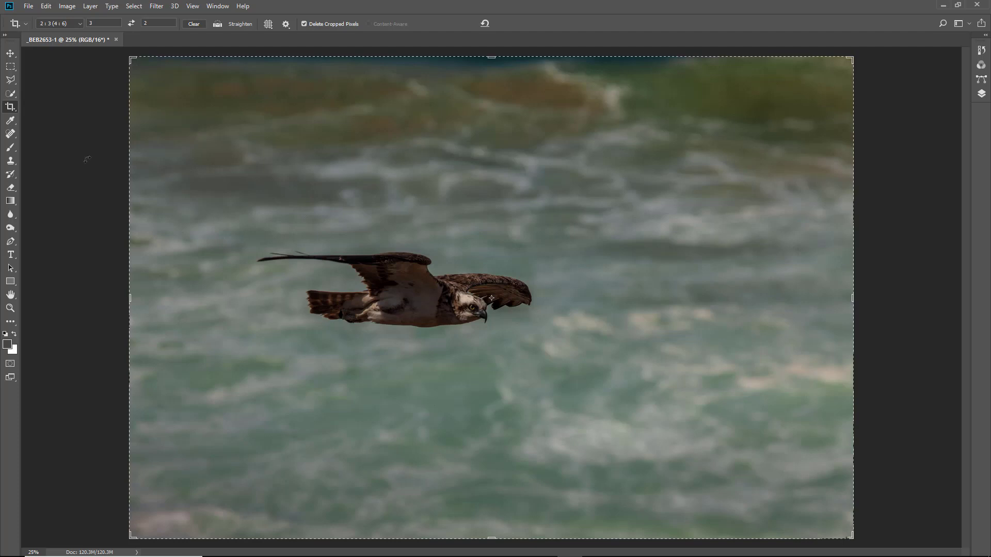
{"action": "right_click", "coordinate": [16, 111]}
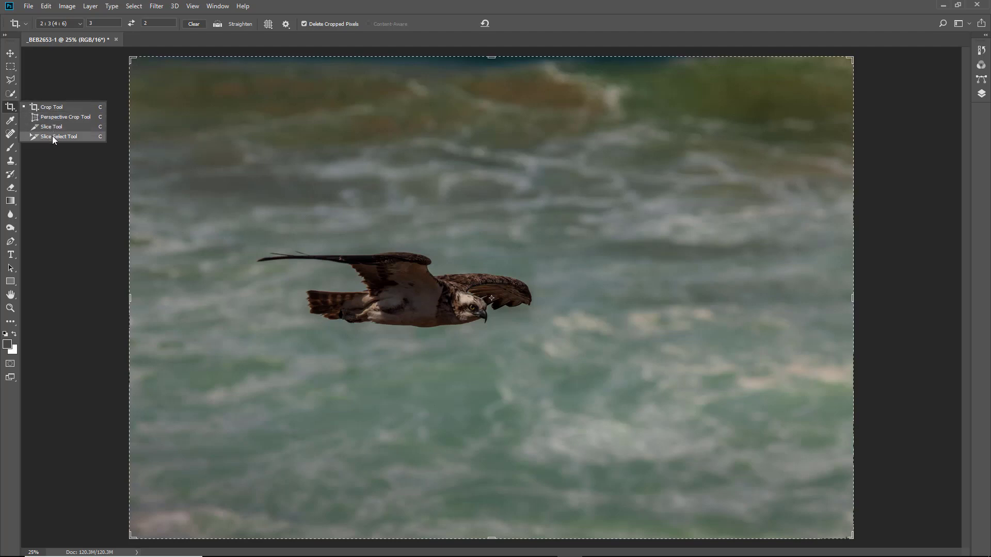
{"action": "left_click", "coordinate": [50, 107]}
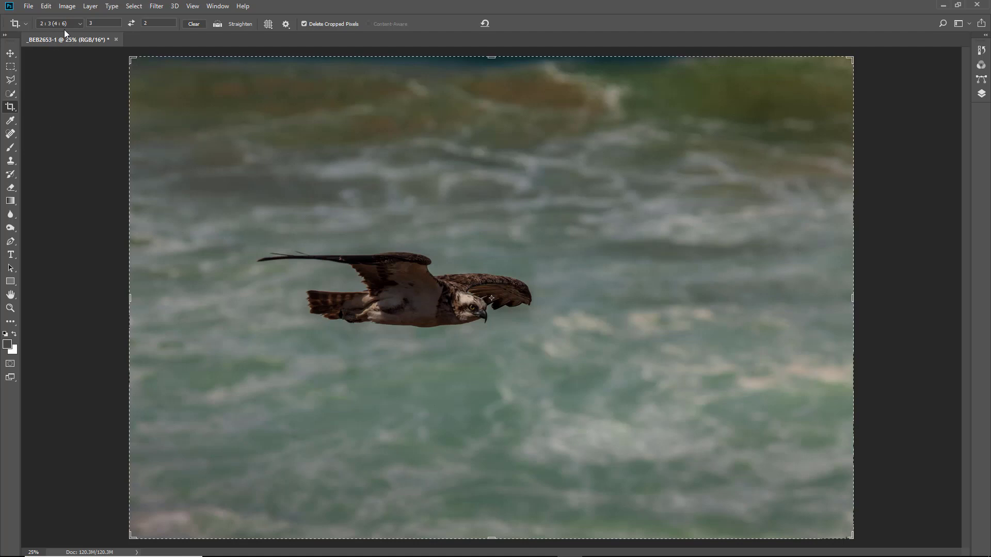
{"action": "left_click", "coordinate": [194, 24]}
{"action": "left_click", "coordinate": [80, 23]}
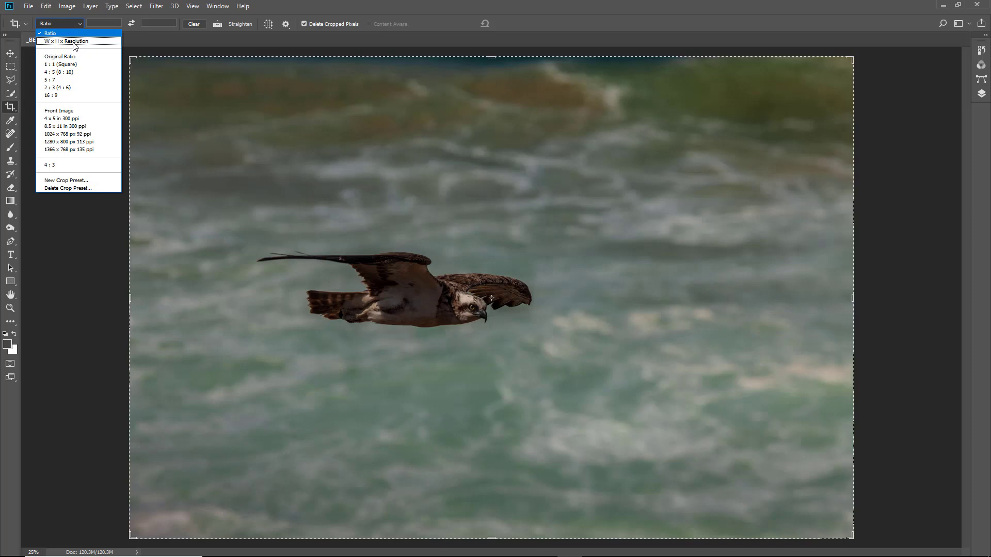
{"action": "left_click", "coordinate": [77, 42]}
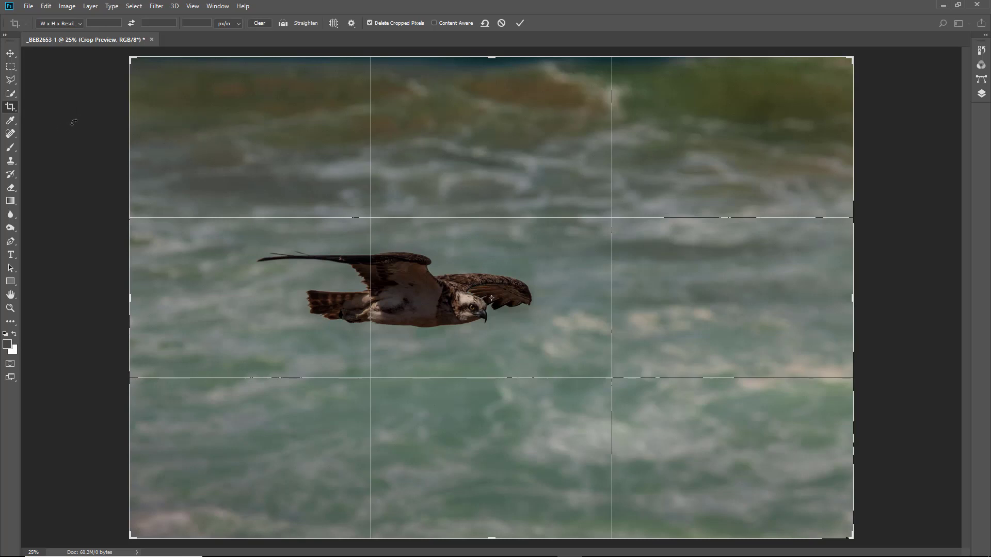
{"action": "left_click", "coordinate": [501, 24]}
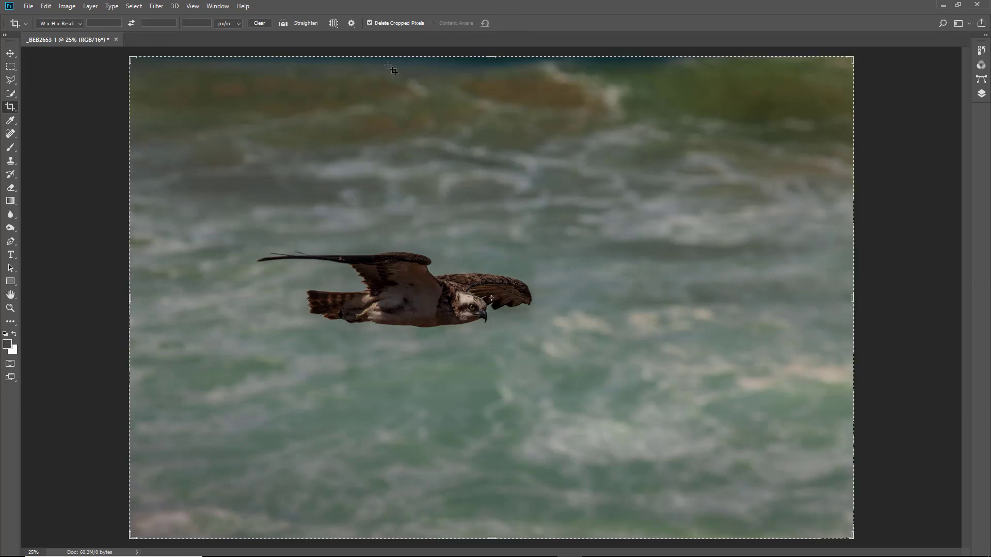
- Start a crop on the flying osprey photo, trim its edges and rotate the image counterclockwise within the frame
{"action": "left_click", "coordinate": [11, 54]}
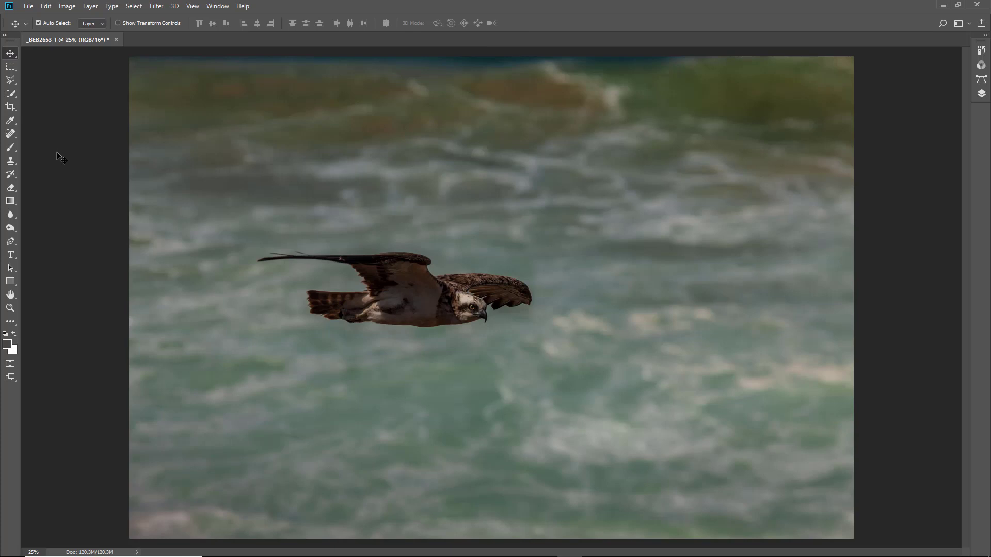
{"action": "left_click", "coordinate": [10, 106]}
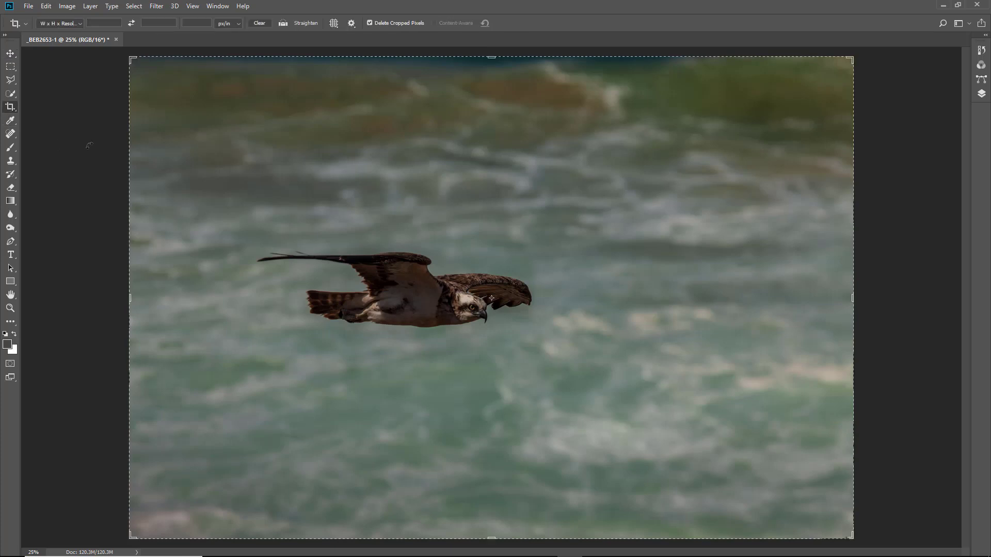
{"action": "left_click", "coordinate": [248, 168]}
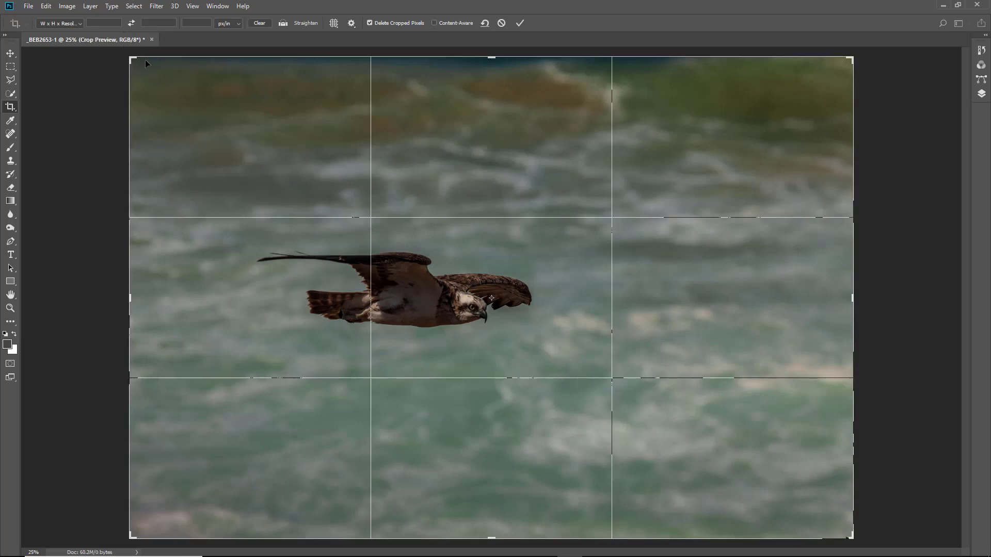
{"action": "left_click_drag", "start_coordinate": [131, 61], "coordinate": [177, 98]}
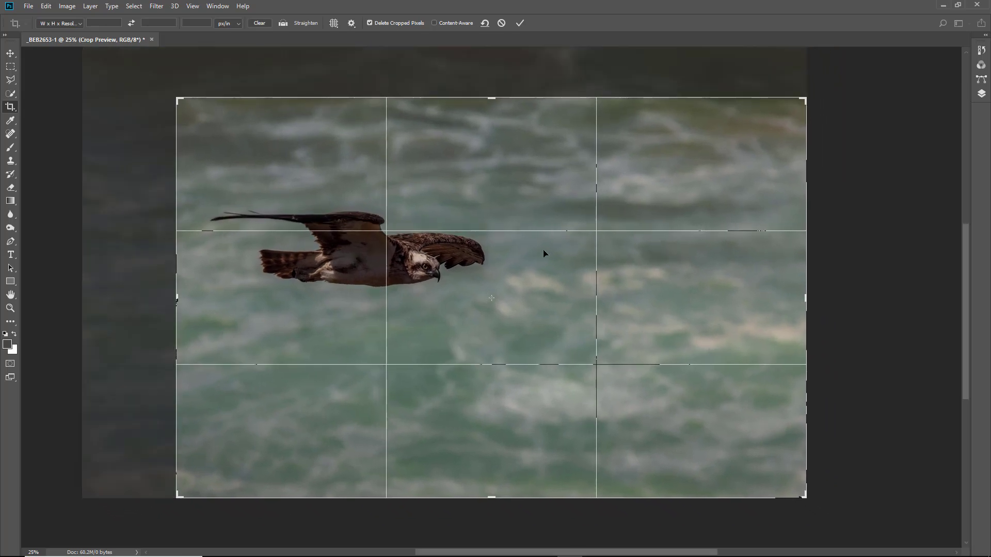
{"action": "left_click_drag", "start_coordinate": [543, 253], "coordinate": [589, 274]}
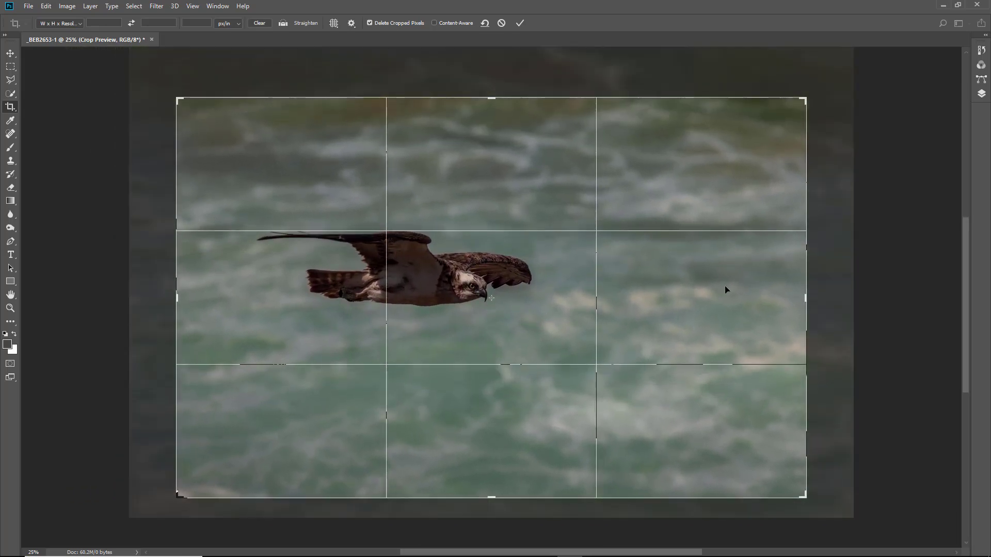
{"action": "left_click_drag", "start_coordinate": [826, 287], "coordinate": [811, 212]}
{"action": "left_click_drag", "start_coordinate": [520, 278], "coordinate": [497, 312]}
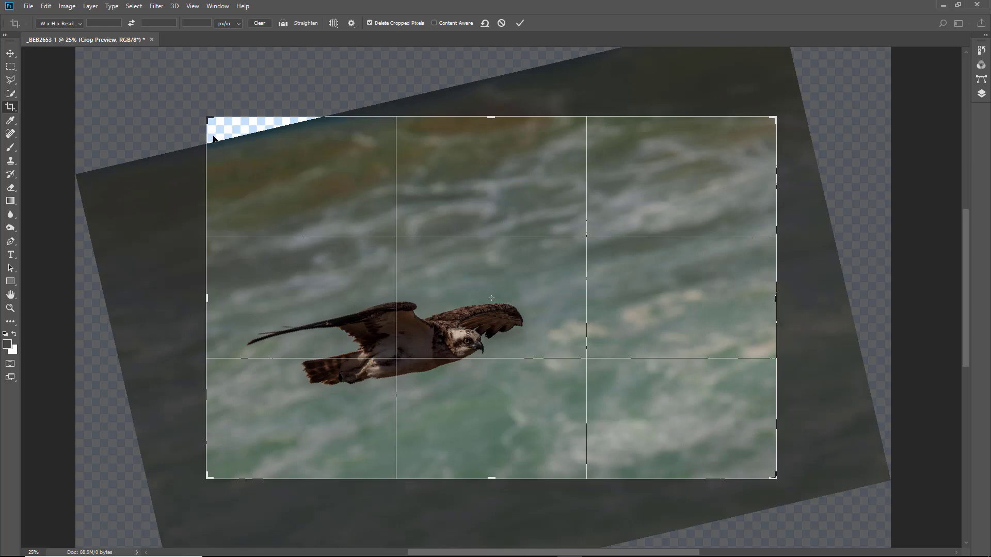
- Shrink the crop frame to exclude the transparent corner, reposition the osprey inside it and apply the crop
{"action": "left_click_drag", "start_coordinate": [208, 117], "coordinate": [220, 130]}
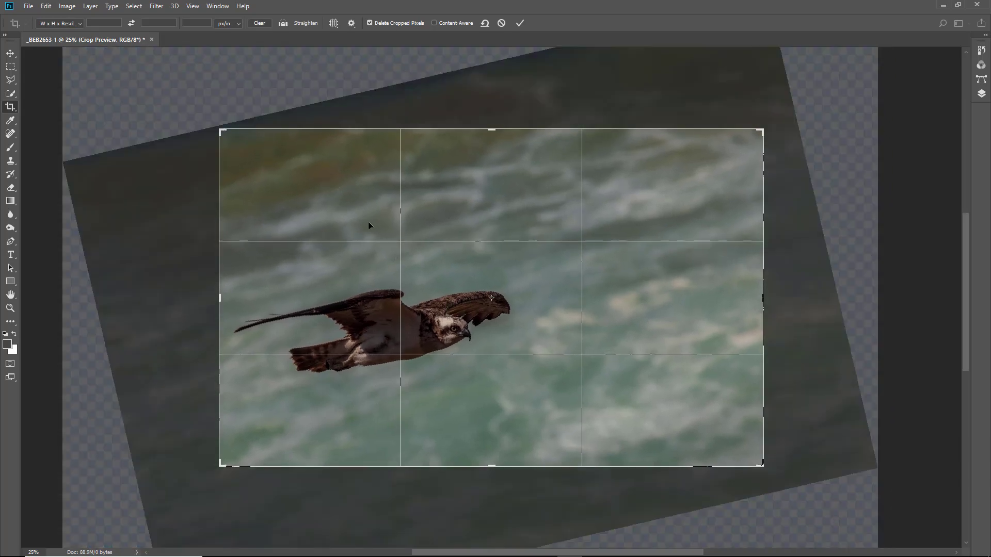
{"action": "left_click_drag", "start_coordinate": [334, 254], "coordinate": [348, 246]}
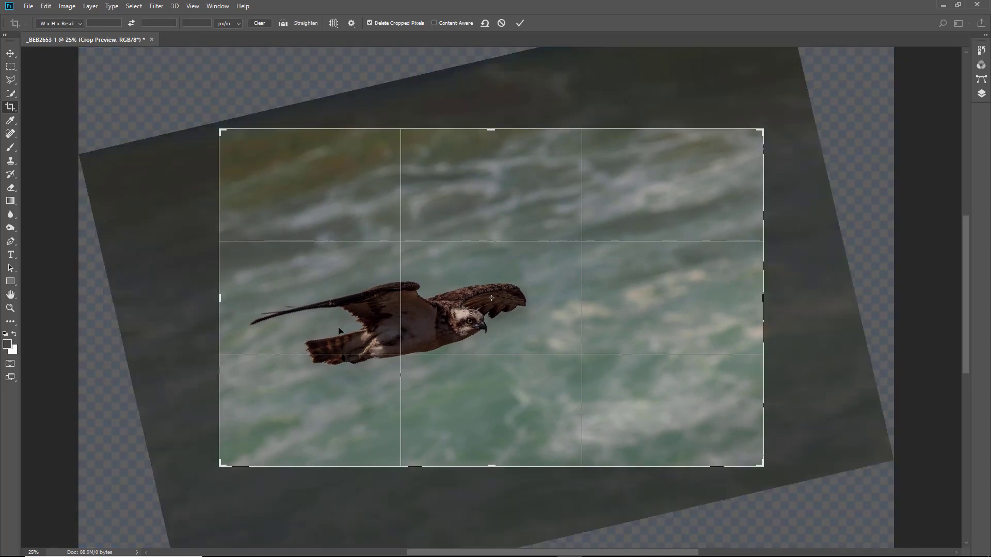
{"action": "left_click", "coordinate": [521, 23]}
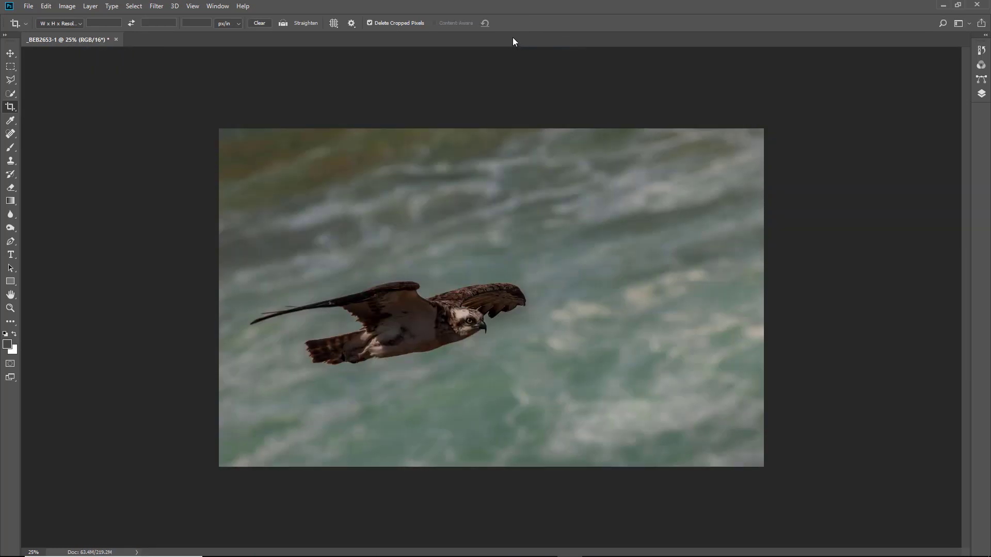
{"action": "key", "text": "ctrl+0"}
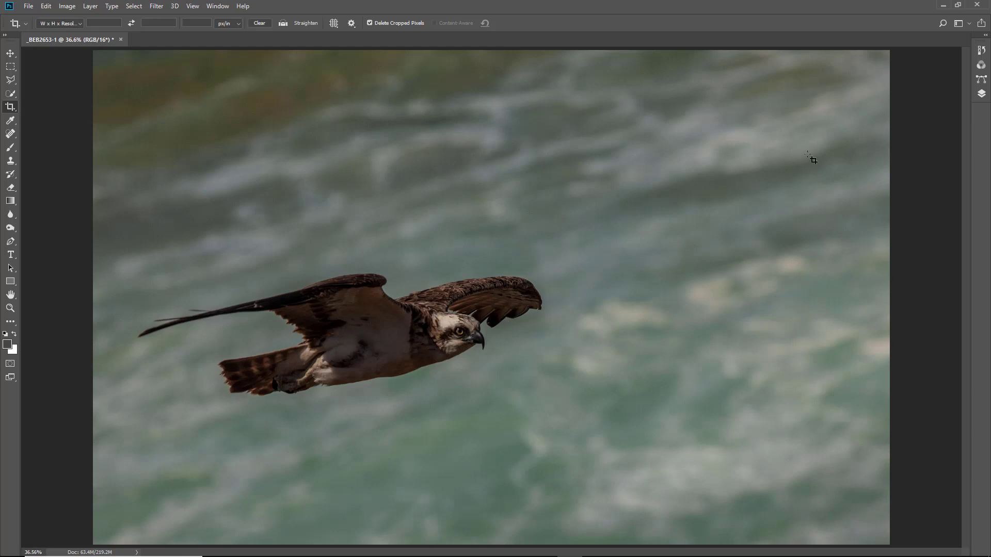
- Revert the photo to the Open As Smart Object state in its history and fit it on screen
{"action": "left_click", "coordinate": [981, 51]}
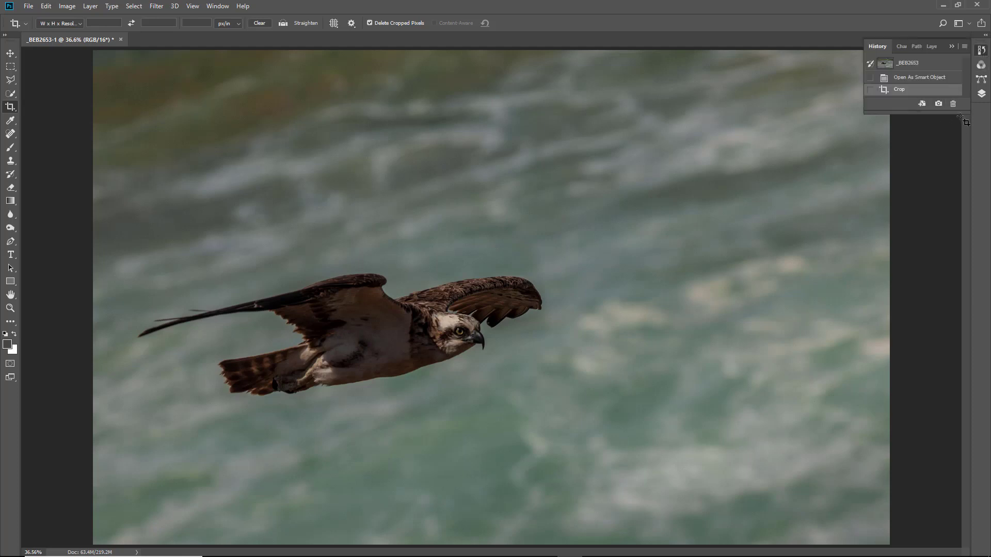
{"action": "left_click", "coordinate": [919, 77]}
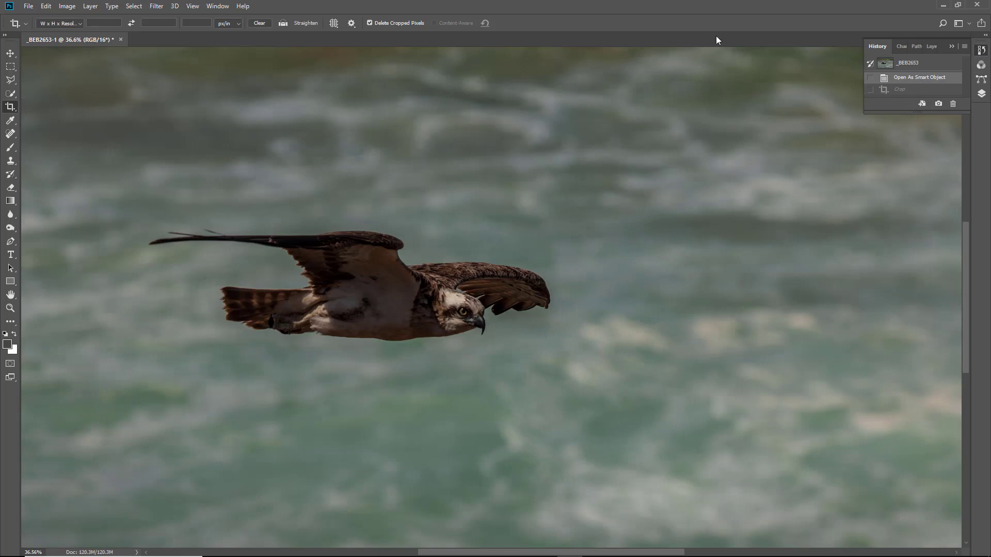
{"action": "left_click", "coordinate": [711, 21]}
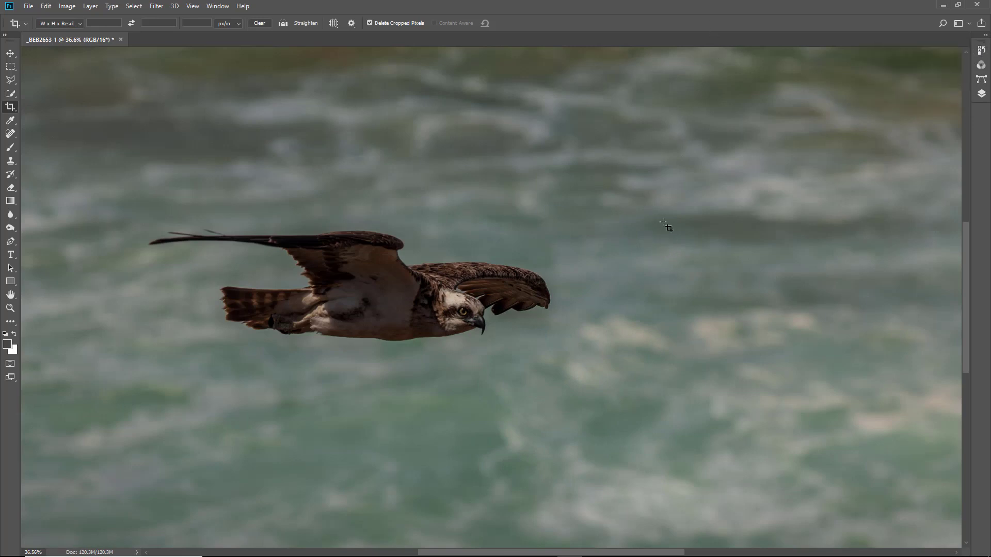
{"action": "key", "text": "ctrl"}
{"action": "key", "text": "ctrl+0"}
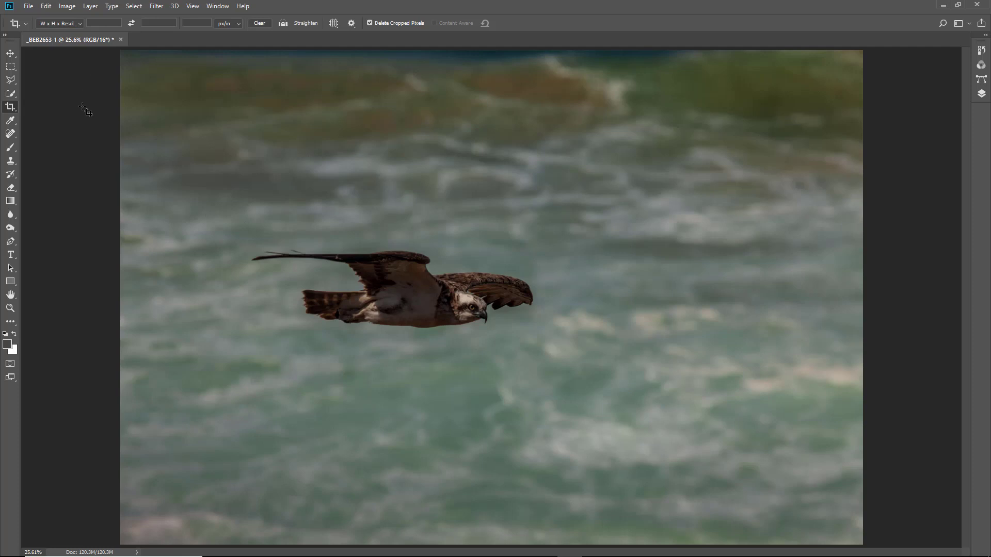
- Set the crop size to 1920 px wide and 1080 px high
{"action": "left_click", "coordinate": [92, 22]}
{"action": "type", "text": "1920"}
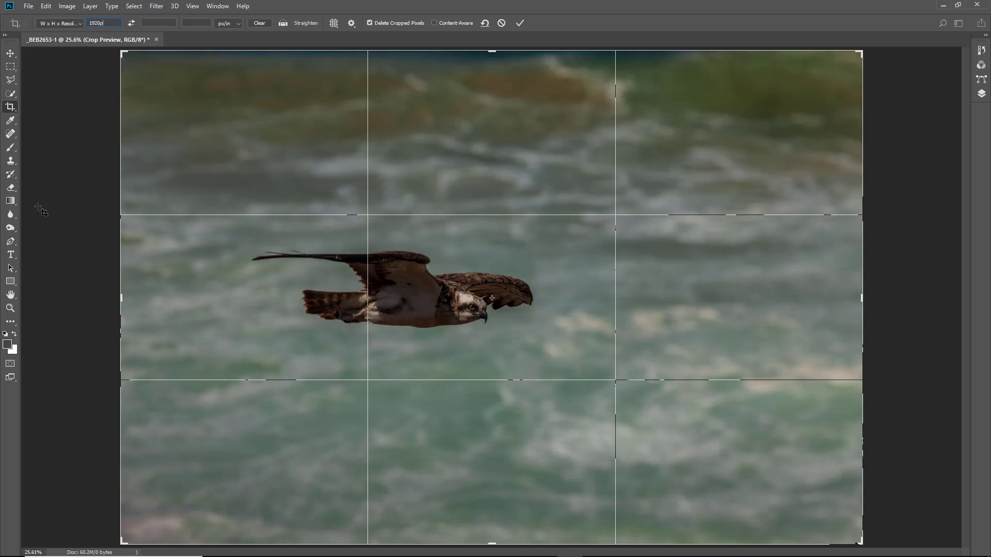
{"action": "left_click", "coordinate": [152, 25]}
{"action": "type", "text": "1080"}
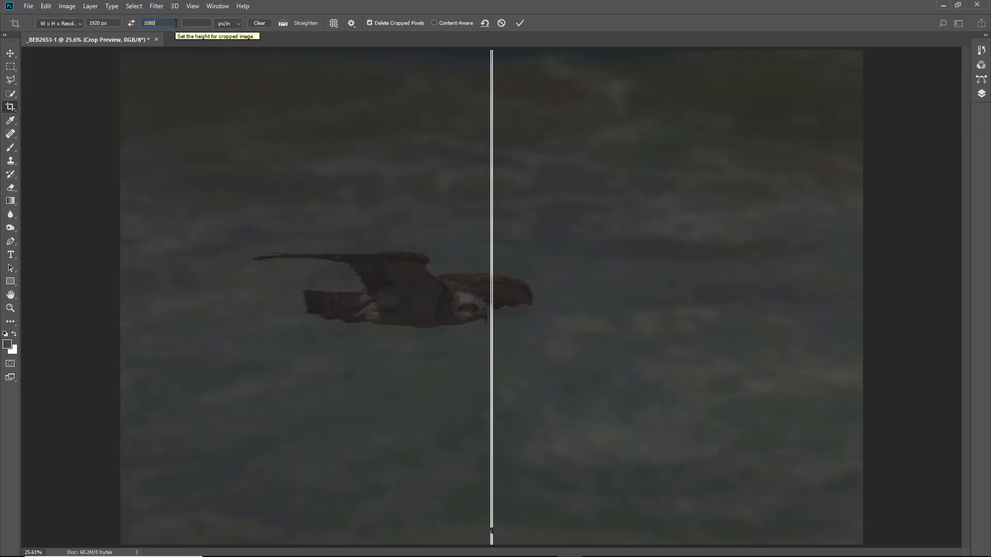
{"action": "type", "text": "px"}
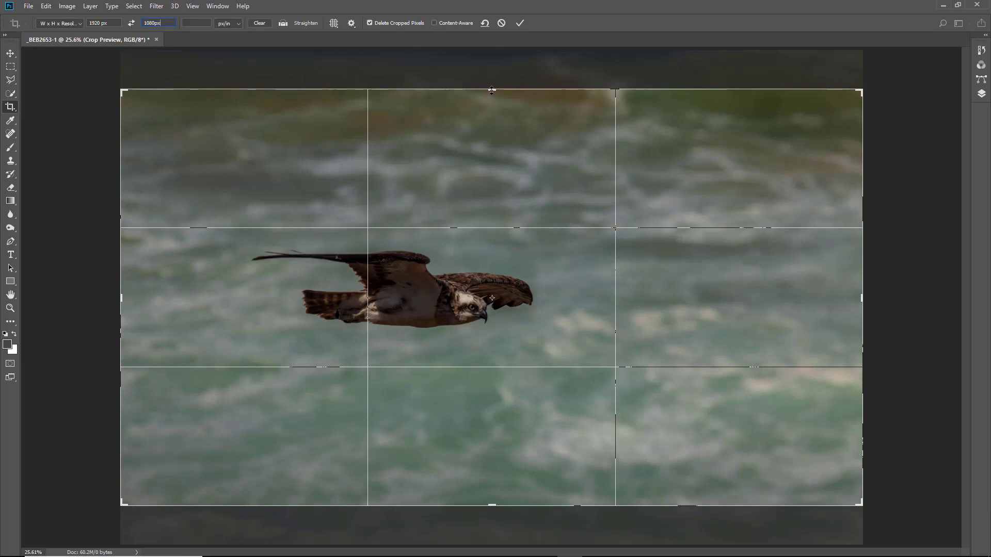
- Shrink the 1920 by 1080 px crop frame, reposition and rotate the image counterclockwise, and apply the crop
{"action": "mouse_move", "coordinate": [491, 91]}
{"action": "left_mouse_down"}
{"action": "mouse_move", "coordinate": [490, 124]}
{"action": "mouse_move", "coordinate": [492, 88]}
{"action": "mouse_move", "coordinate": [492, 102]}
{"action": "left_mouse_up"}
{"action": "left_click_drag", "start_coordinate": [498, 181], "coordinate": [491, 242]}
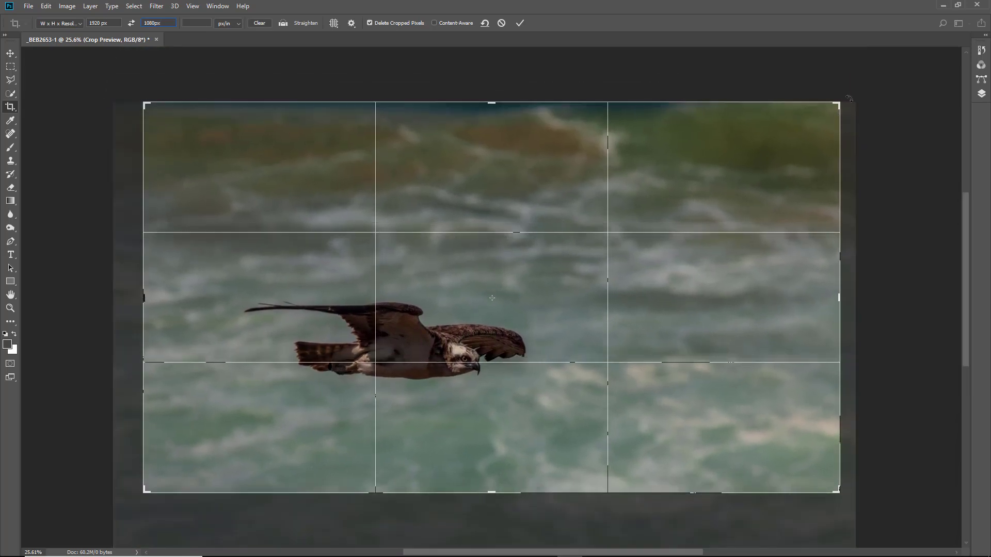
{"action": "left_click_drag", "start_coordinate": [848, 97], "coordinate": [800, 59]}
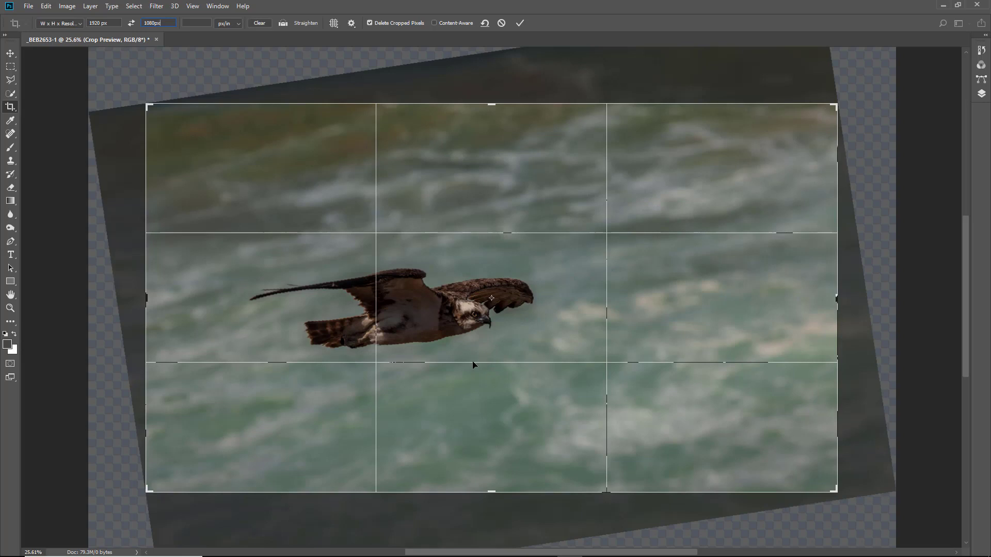
{"action": "left_click", "coordinate": [519, 25]}
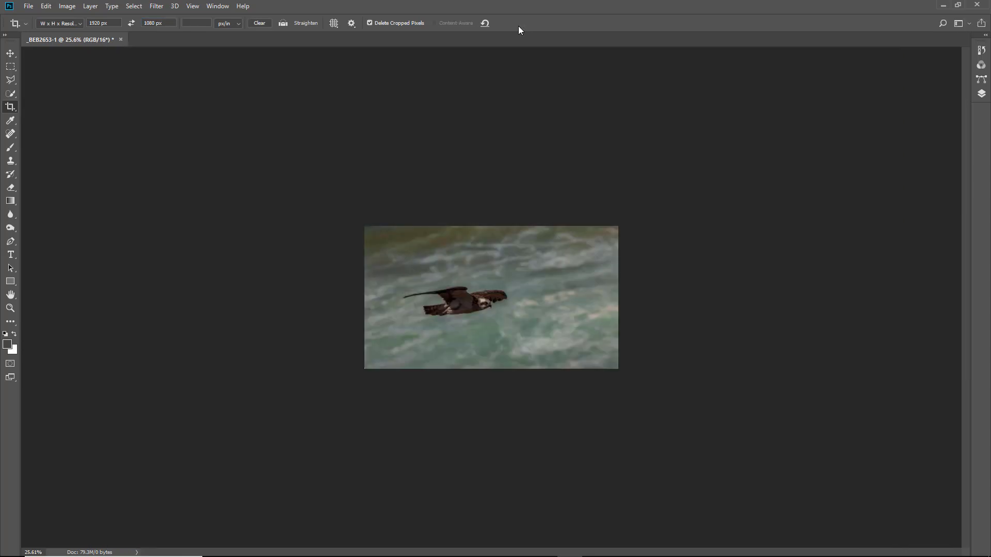
{"action": "key", "text": "ctrl+0"}
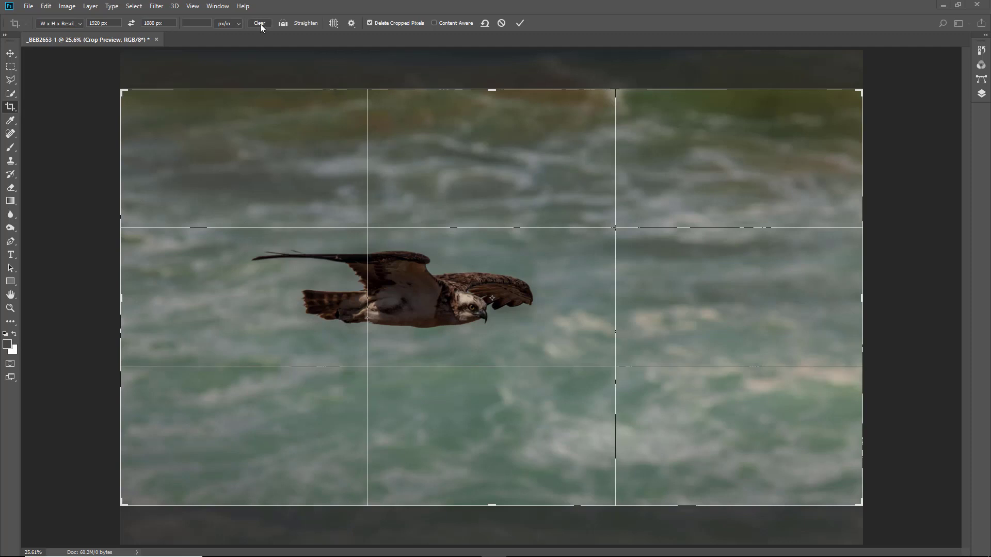
- Swap the crop's width and height, swap them back, and clear the size values
{"action": "left_click", "coordinate": [131, 23]}
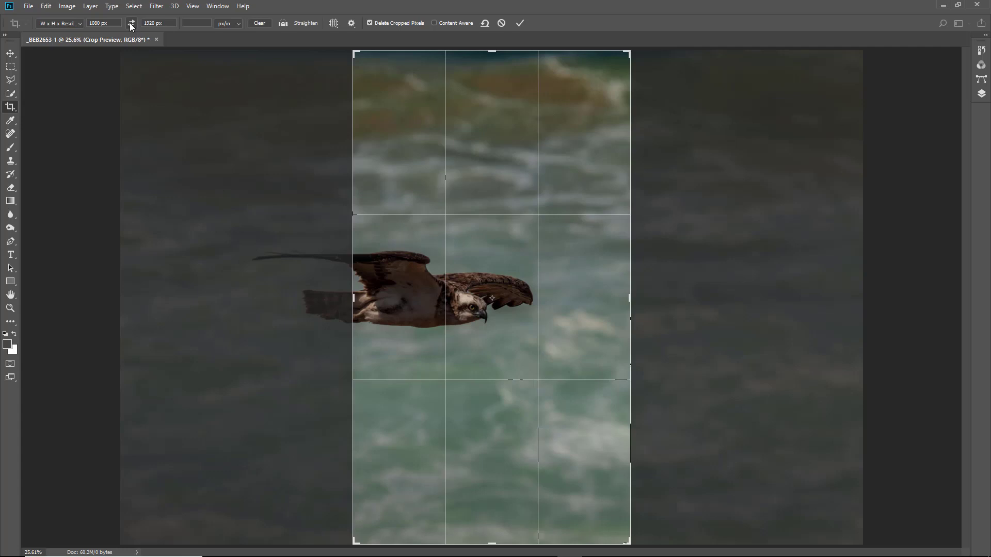
{"action": "left_click", "coordinate": [131, 23]}
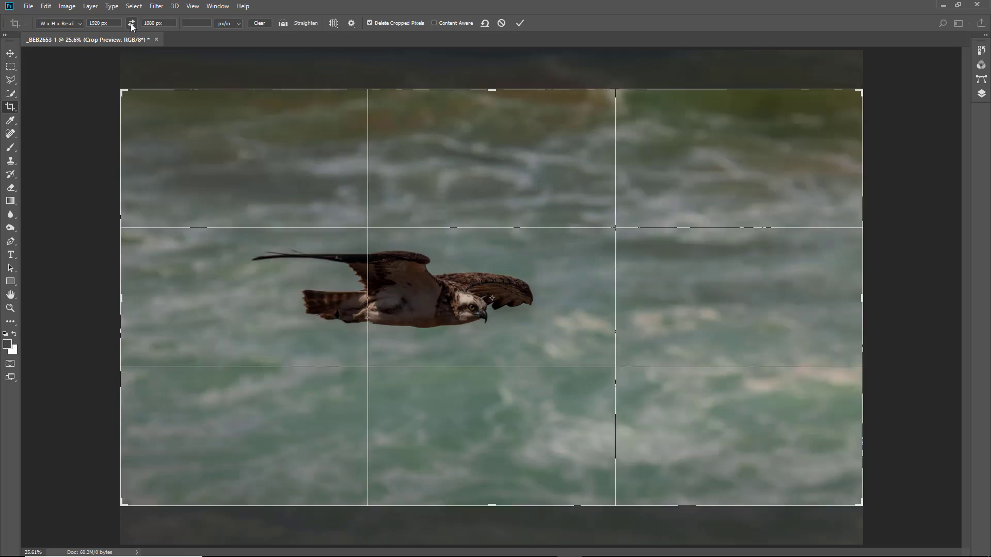
{"action": "left_click", "coordinate": [259, 24]}
- Switch the crop overlay to Grid, Diagonal, Triangle, Golden Ratio and finally Golden Spiral
{"action": "left_click", "coordinate": [336, 27]}
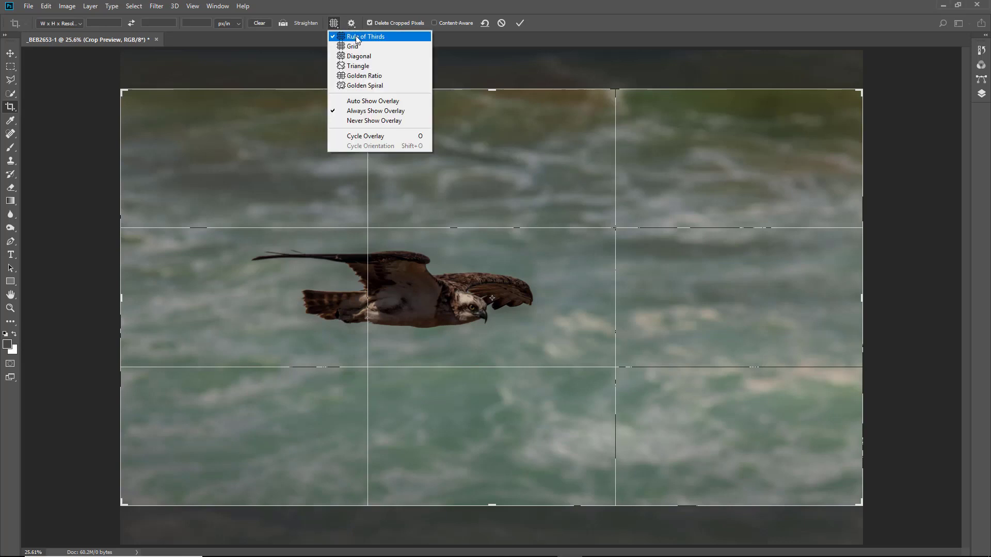
{"action": "left_click", "coordinate": [352, 47]}
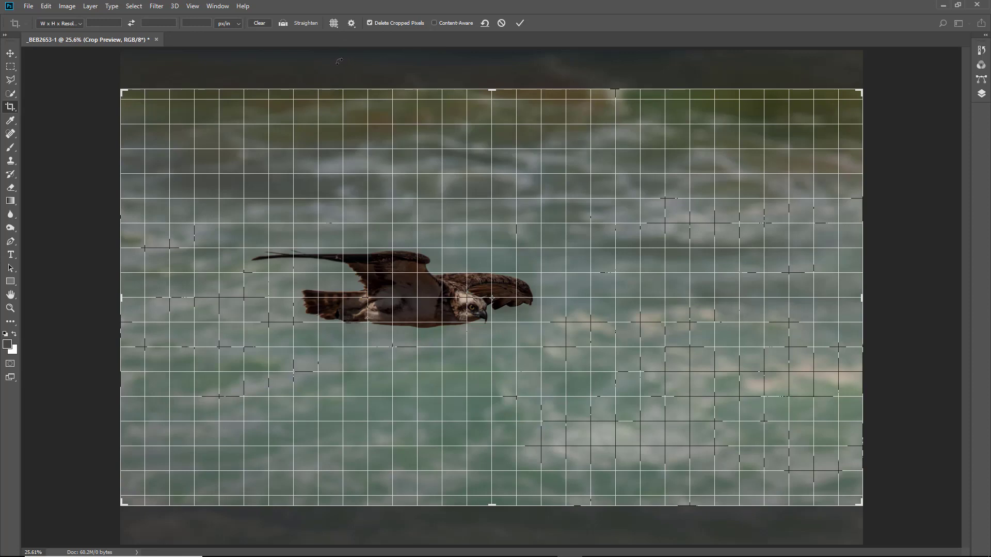
{"action": "left_click", "coordinate": [334, 24]}
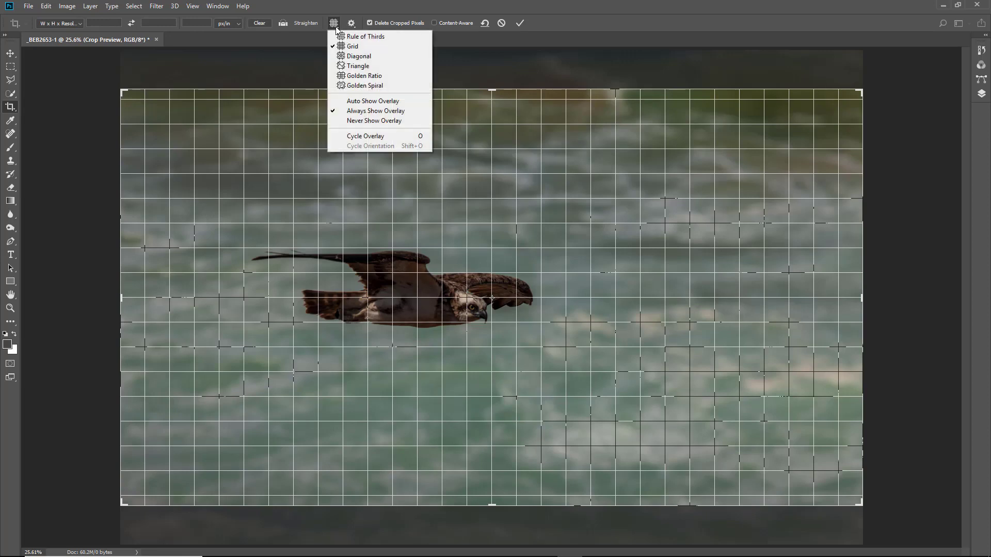
{"action": "left_click", "coordinate": [342, 57]}
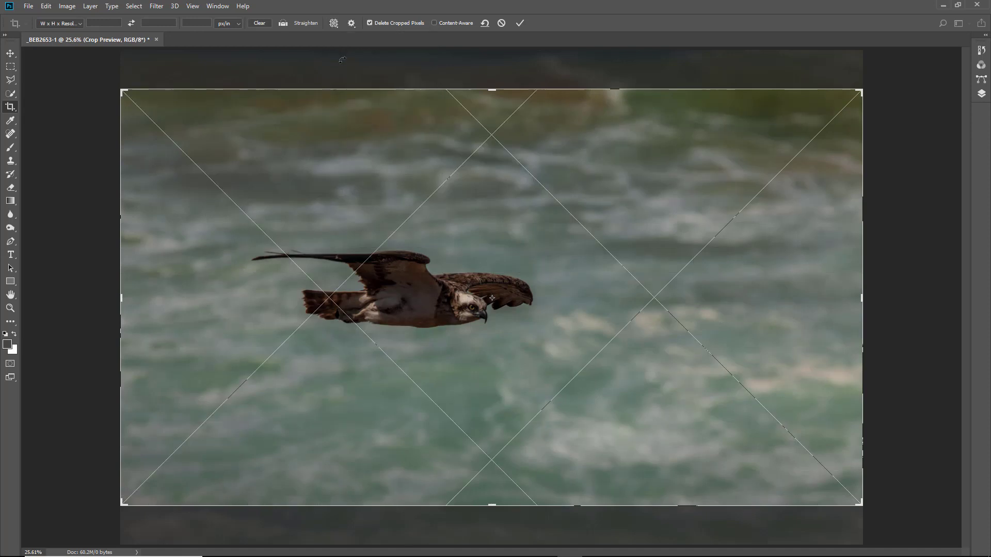
{"action": "left_click", "coordinate": [334, 24]}
{"action": "left_click", "coordinate": [342, 66]}
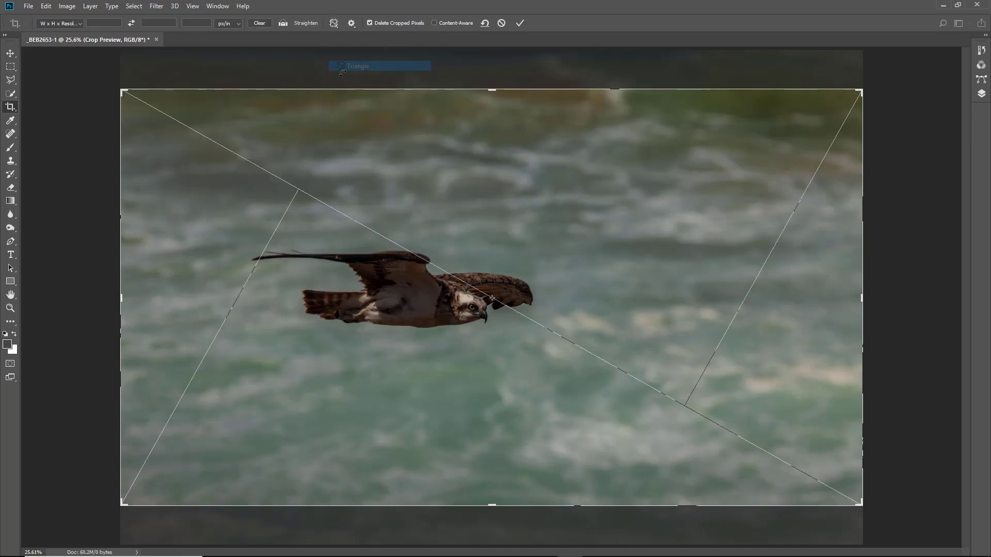
{"action": "left_click", "coordinate": [334, 24]}
{"action": "left_click", "coordinate": [342, 78]}
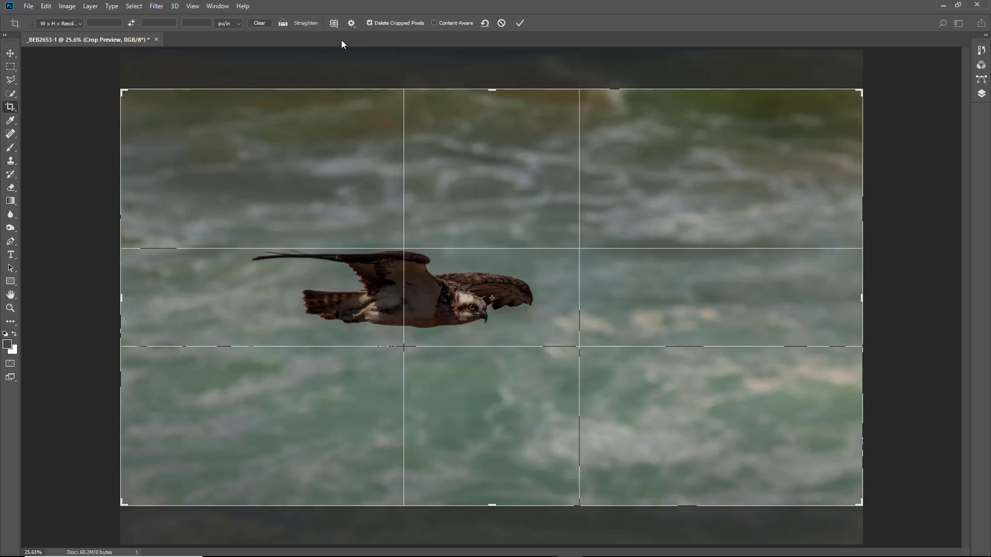
{"action": "left_click", "coordinate": [336, 26]}
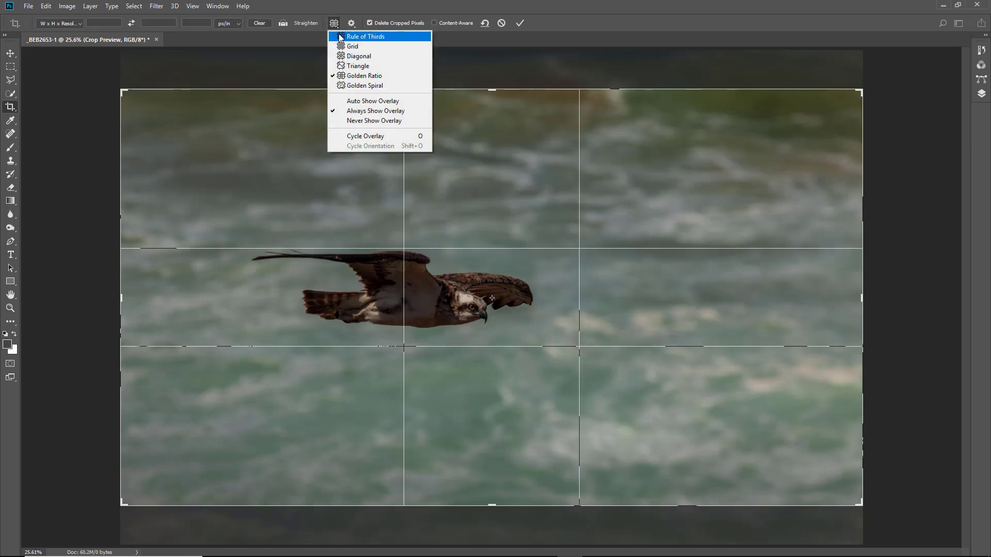
{"action": "left_click", "coordinate": [351, 87]}
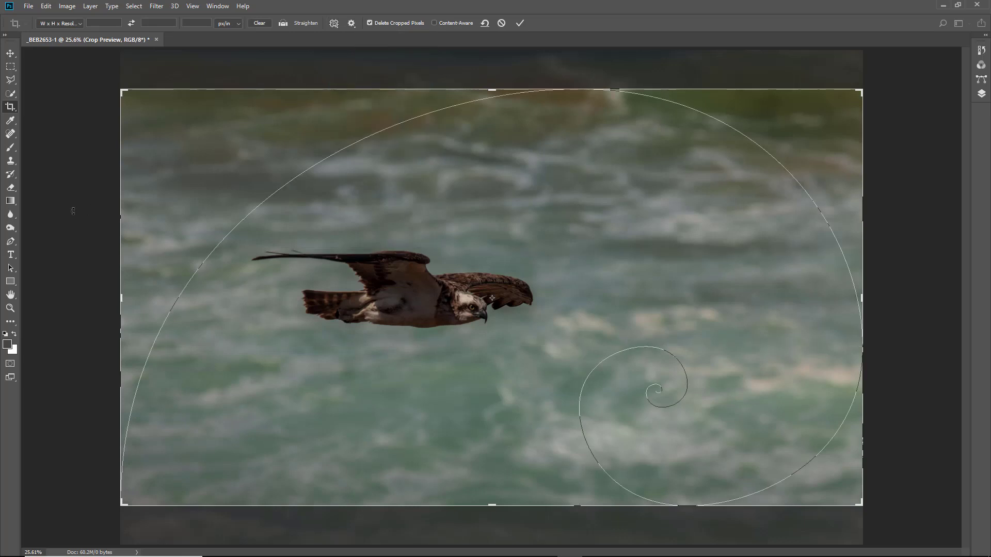
- Cycle the crop overlay through all its types, ending on Rule of Thirds
{"action": "key", "text": "o"}
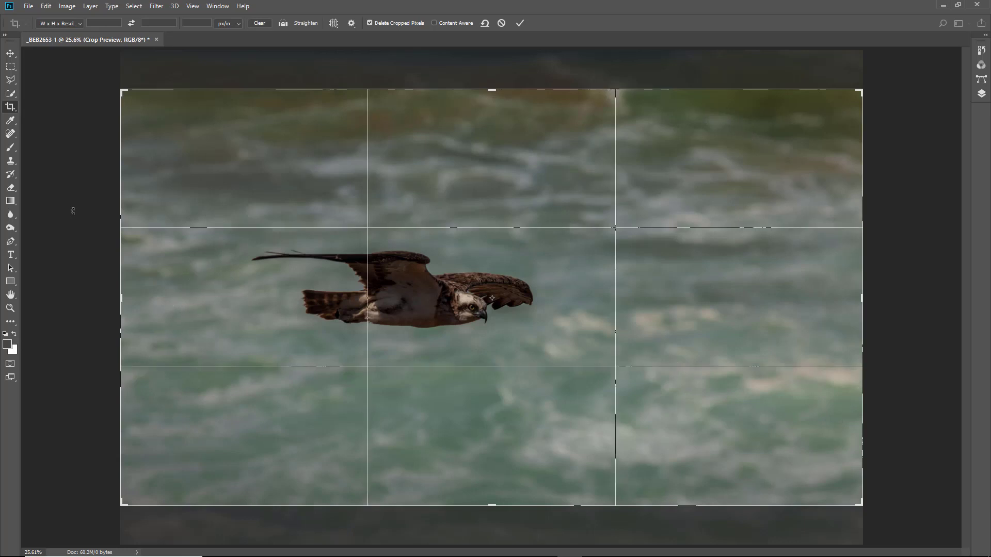
{"action": "key", "text": "o"}
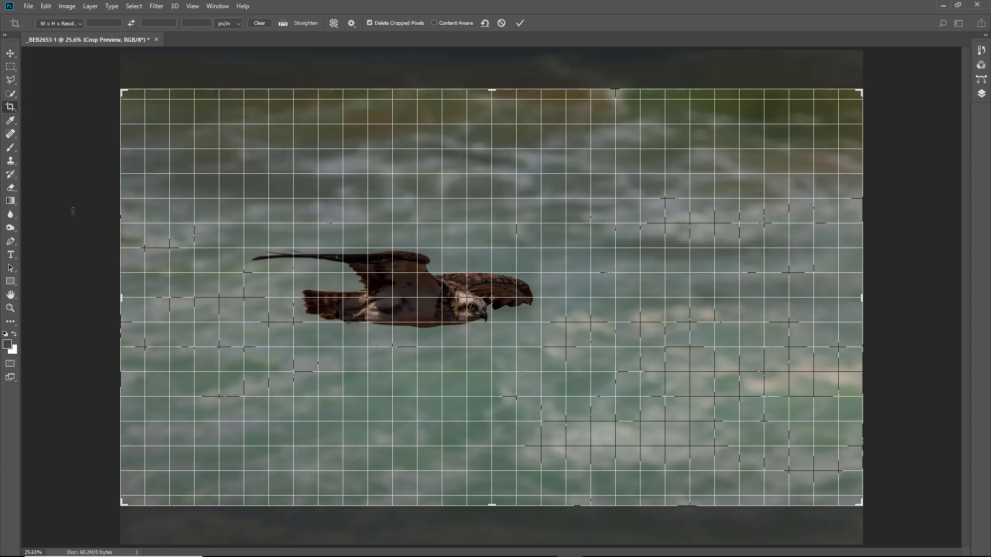
{"action": "key", "text": "o"}
{"action": "key", "text": "o"}
{"action": "key", "text": "o"}
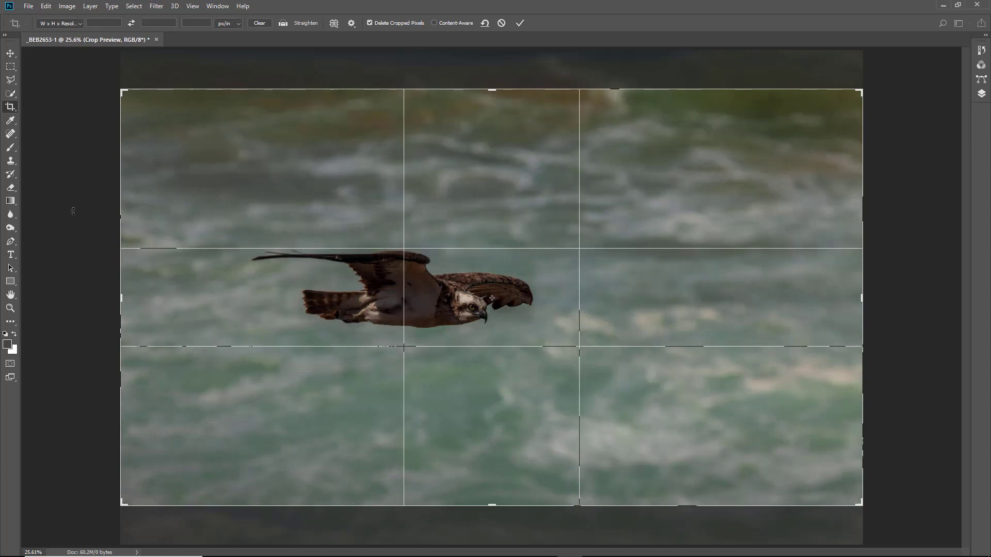
{"action": "key", "text": "o"}
{"action": "key", "text": "o"}
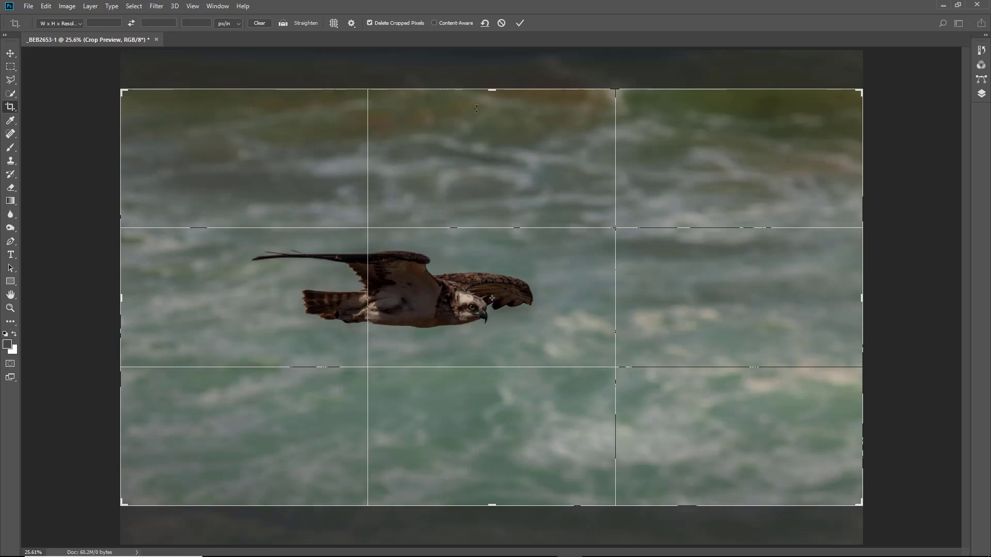
- Extend the crop frame upward and downward to the photo's full height, and cancel the crop
{"action": "left_click_drag", "start_coordinate": [490, 94], "coordinate": [492, 76]}
{"action": "left_click_drag", "start_coordinate": [498, 533], "coordinate": [504, 545]}
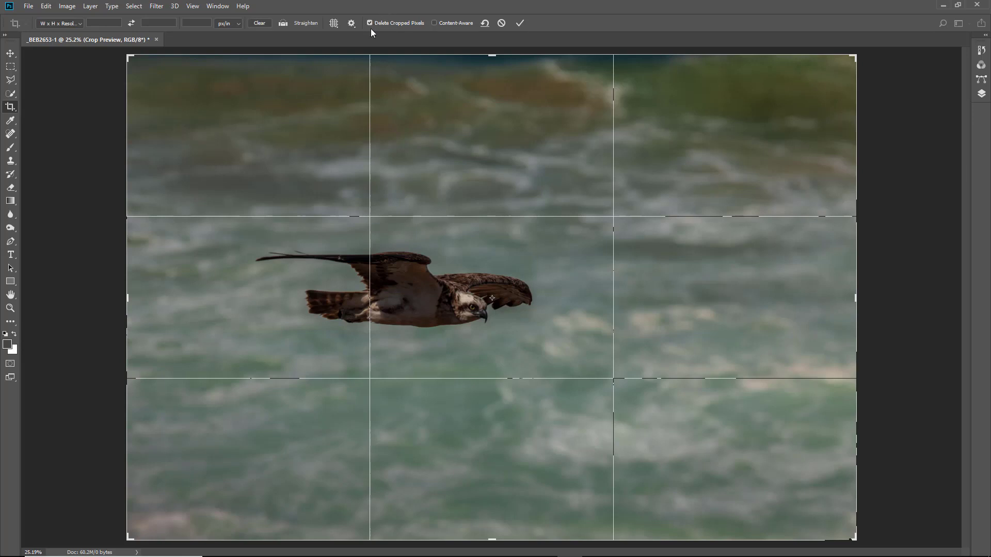
{"action": "left_click", "coordinate": [502, 23]}
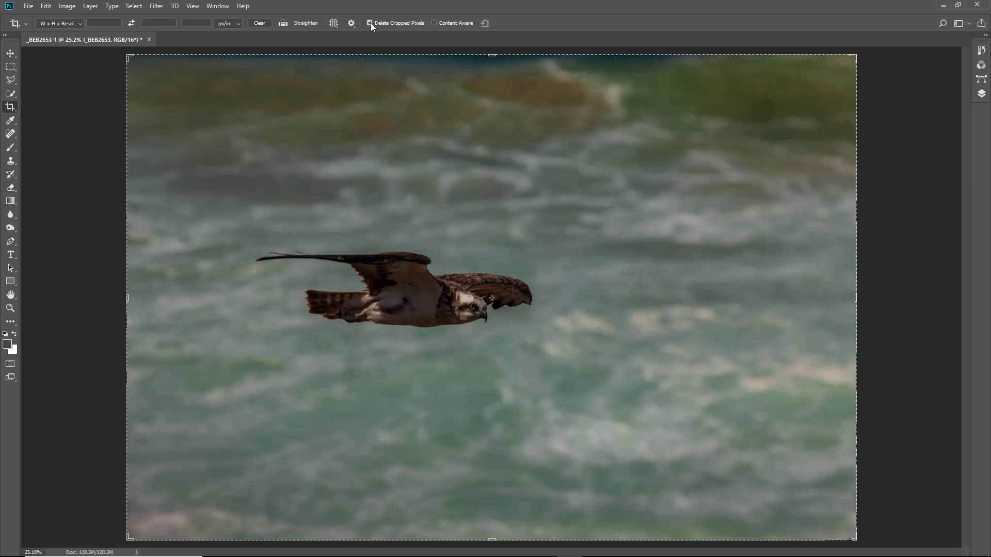
- Turn off Delete Cropped Pixels and crop the photo tightly around the osprey
{"action": "left_click", "coordinate": [369, 23]}
{"action": "left_click_drag", "start_coordinate": [242, 186], "coordinate": [571, 392]}
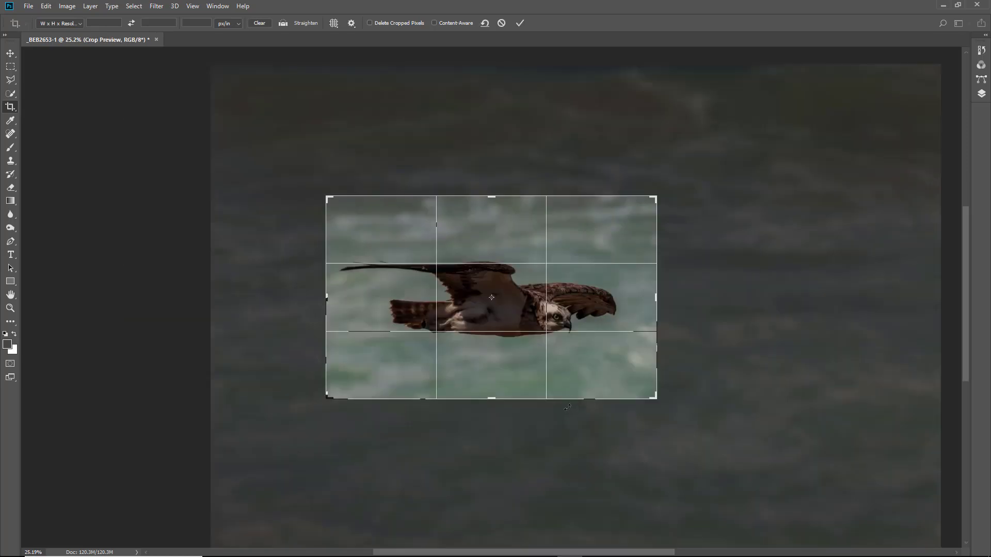
{"action": "left_click", "coordinate": [519, 23]}
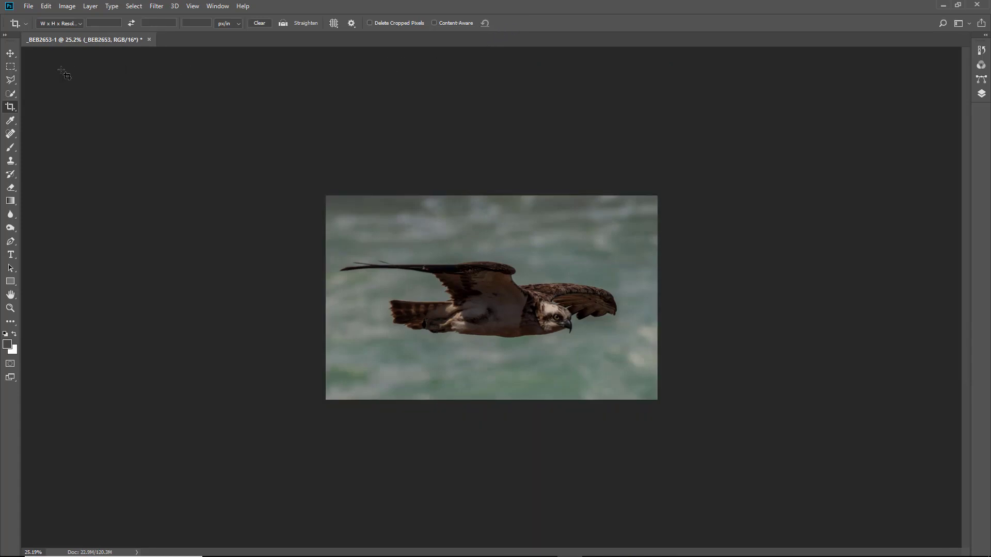
- Move the photo layer within the cropped canvas to reveal the hidden surroundings, and bring the osprey back into the frame
{"action": "left_click", "coordinate": [11, 54]}
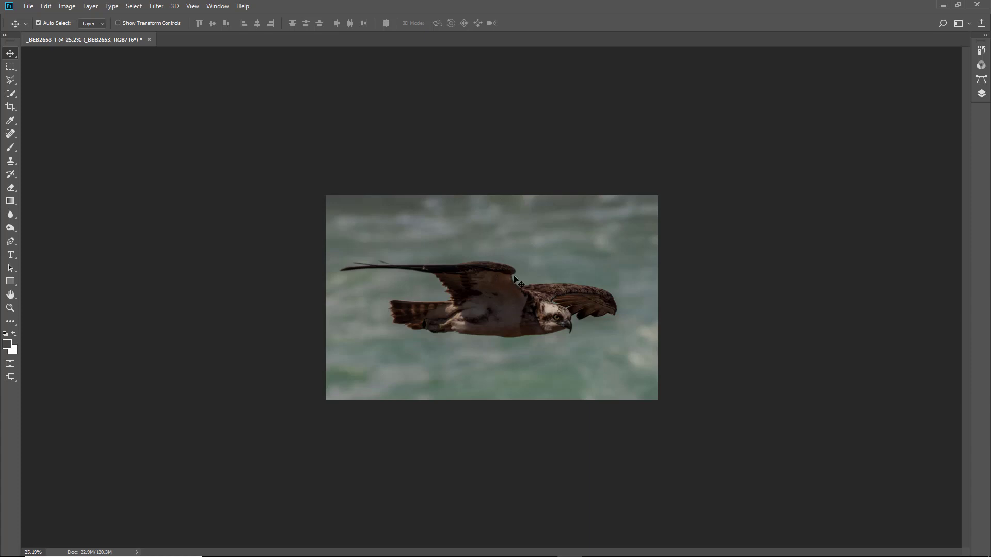
{"action": "left_click_drag", "start_coordinate": [548, 269], "coordinate": [265, 403]}
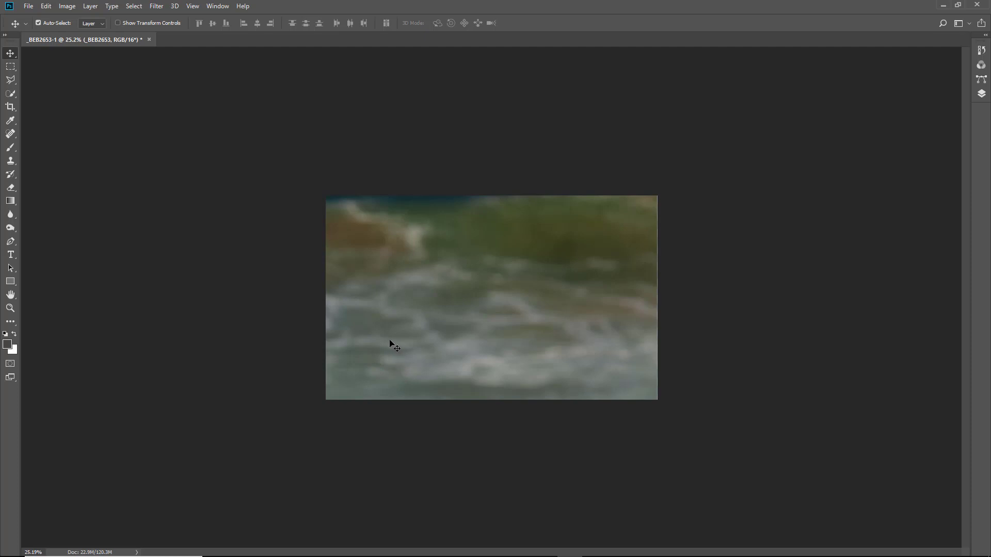
{"action": "left_click_drag", "start_coordinate": [391, 332], "coordinate": [673, 187]}
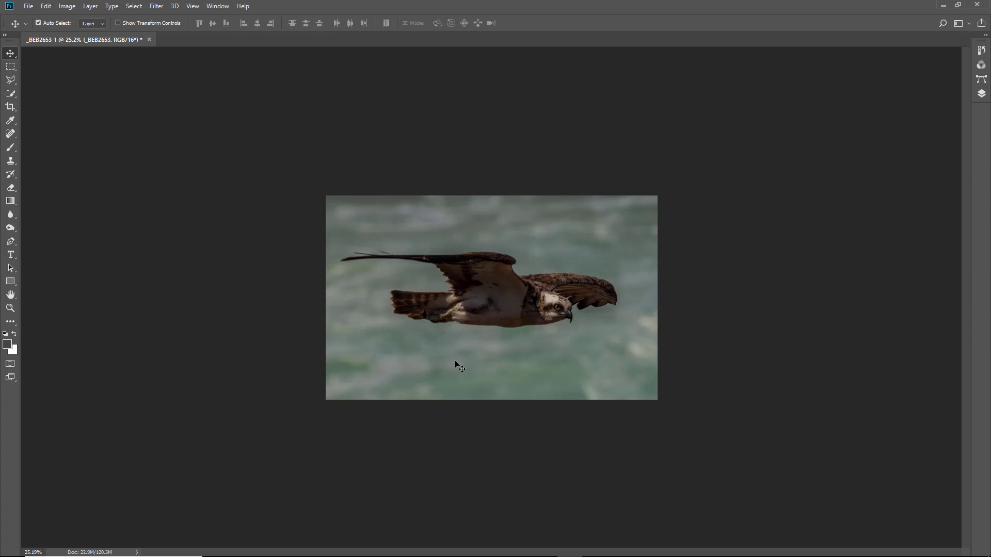
{"action": "mouse_move", "coordinate": [456, 361]}
{"action": "left_mouse_down"}
{"action": "mouse_move", "coordinate": [460, 233]}
{"action": "mouse_move", "coordinate": [583, 199]}
{"action": "mouse_move", "coordinate": [547, 282]}
{"action": "mouse_move", "coordinate": [454, 346]}
{"action": "mouse_move", "coordinate": [464, 358]}
{"action": "left_mouse_up"}
- Revert the photo to the Rasterize Layer state in its history
{"action": "left_click", "coordinate": [981, 50]}
{"action": "left_click", "coordinate": [914, 91]}
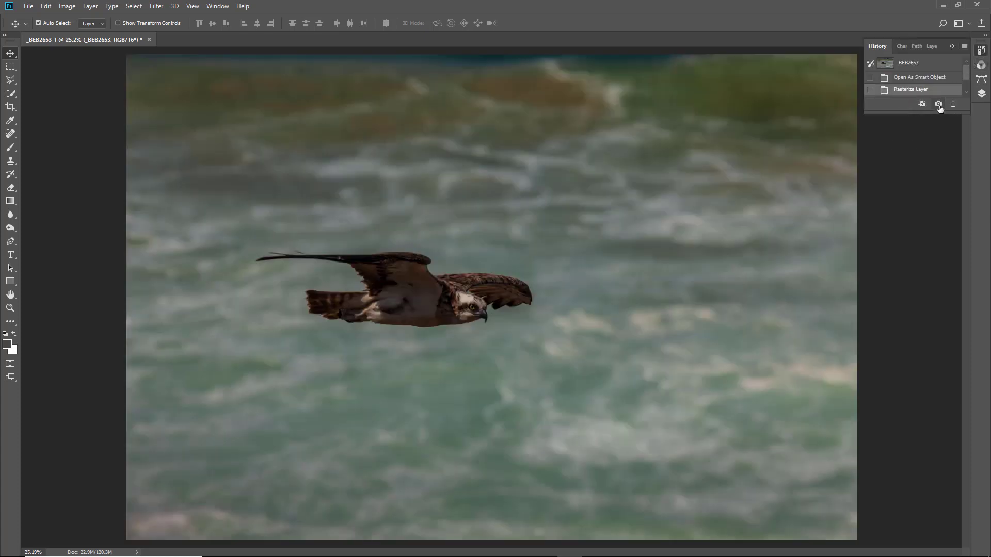
{"action": "left_click", "coordinate": [751, 23]}
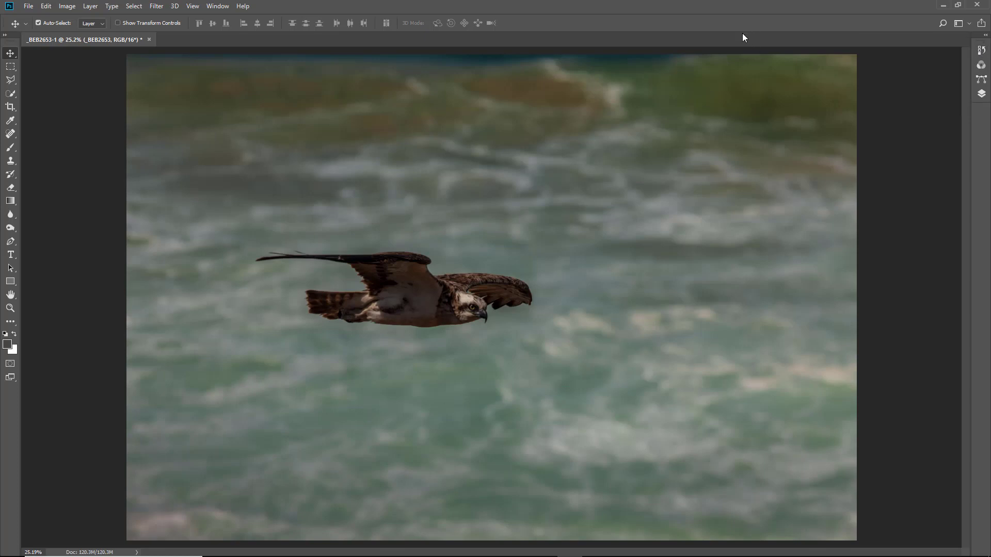
- Turn on Delete Cropped Pixels, crop tightly around the osprey, and try shifting the cropped layer slightly with the Move tool
{"action": "left_click", "coordinate": [10, 107]}
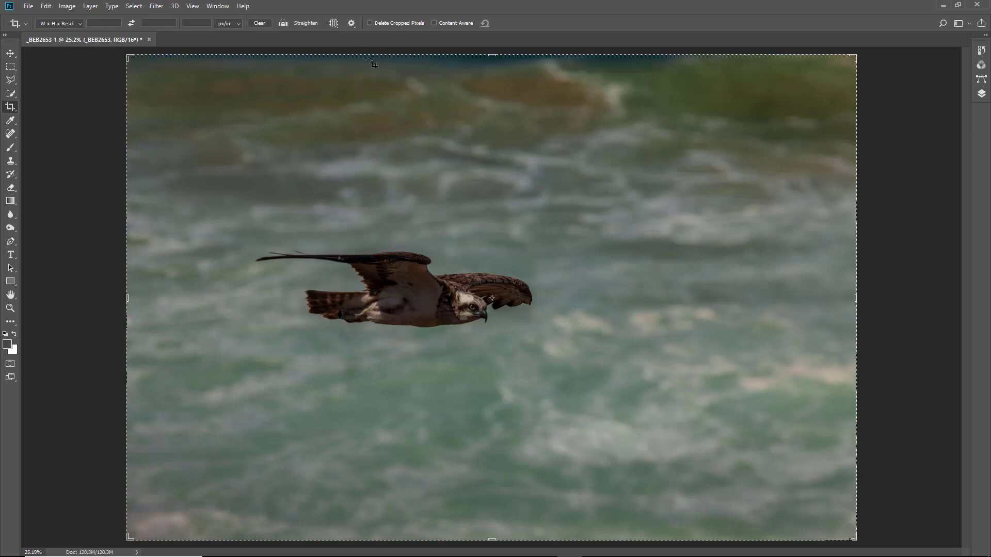
{"action": "left_click", "coordinate": [370, 23]}
{"action": "left_click_drag", "start_coordinate": [243, 181], "coordinate": [602, 410]}
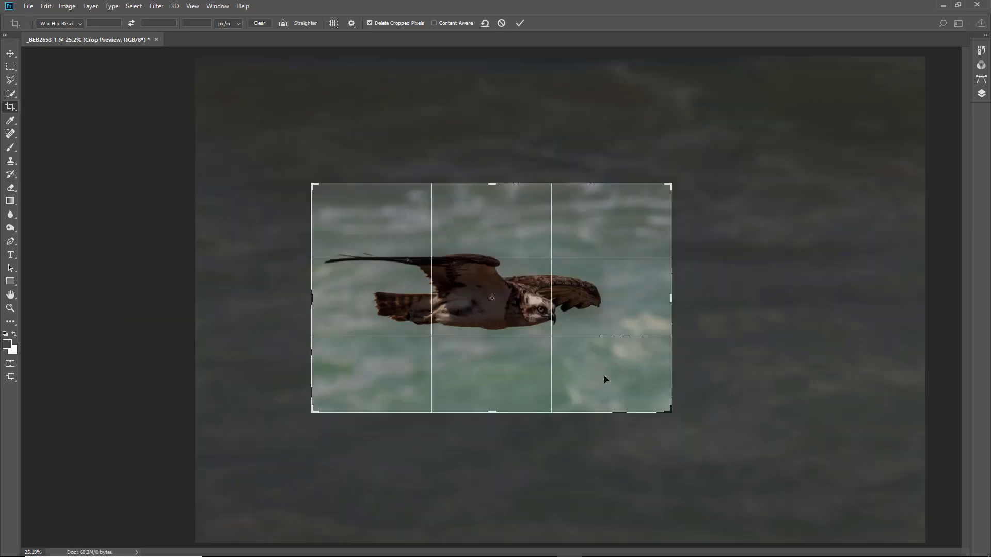
{"action": "key", "text": "Return"}
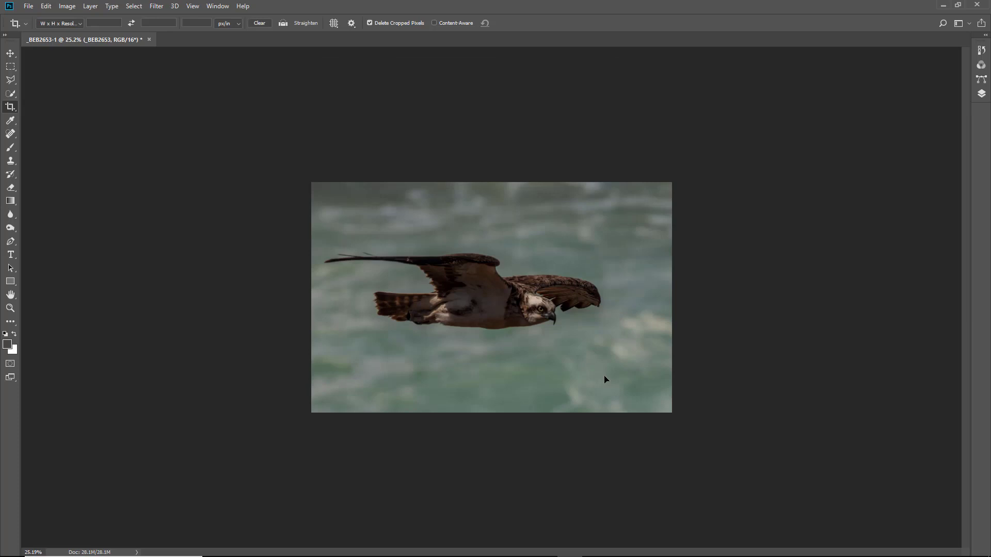
{"action": "left_click", "coordinate": [11, 53]}
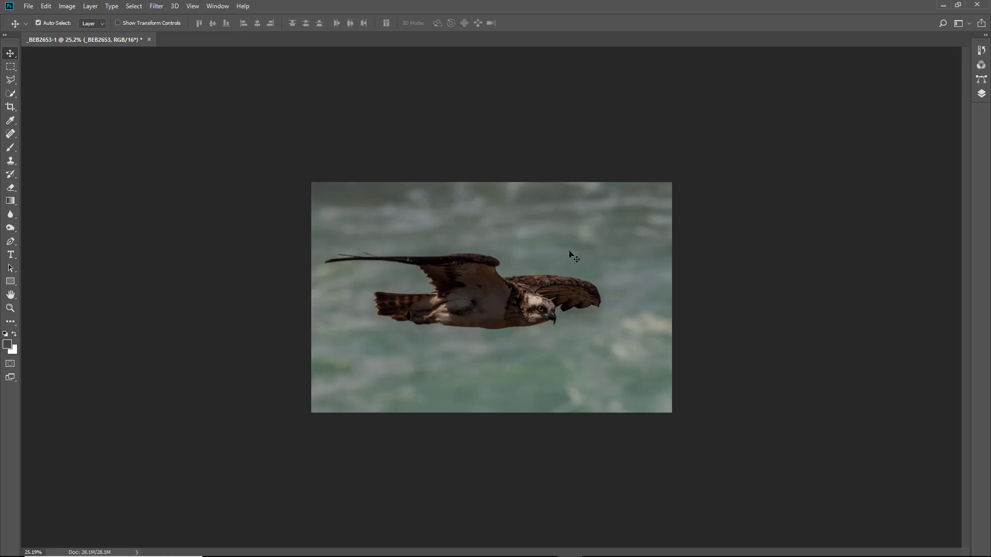
{"action": "mouse_move", "coordinate": [571, 255]}
{"action": "left_mouse_down"}
{"action": "mouse_move", "coordinate": [529, 276]}
{"action": "mouse_move", "coordinate": [602, 226]}
{"action": "mouse_move", "coordinate": [573, 250]}
{"action": "left_mouse_up"}
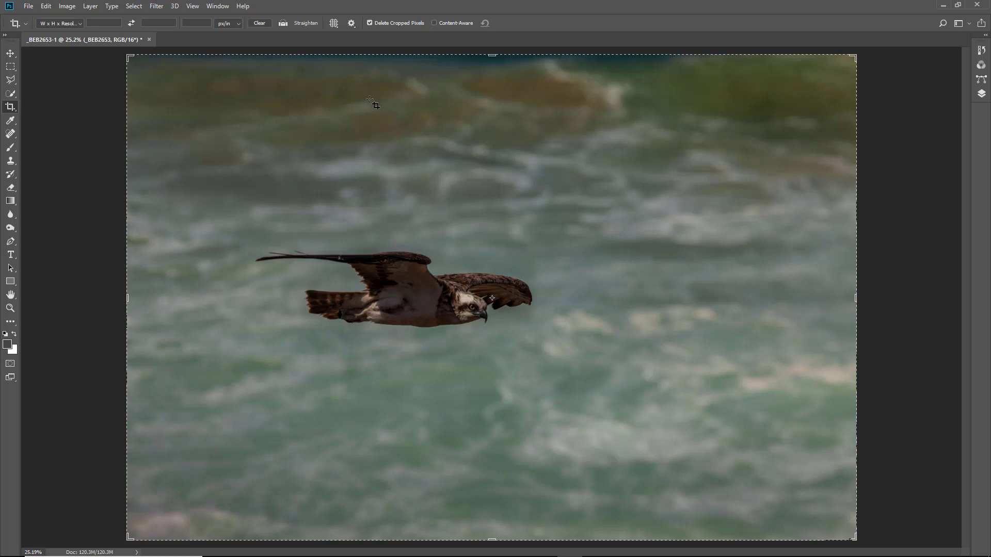
- Review the additional crop options and set the crop size to 1920 px wide by 1080 px high
{"action": "left_click", "coordinate": [351, 23]}
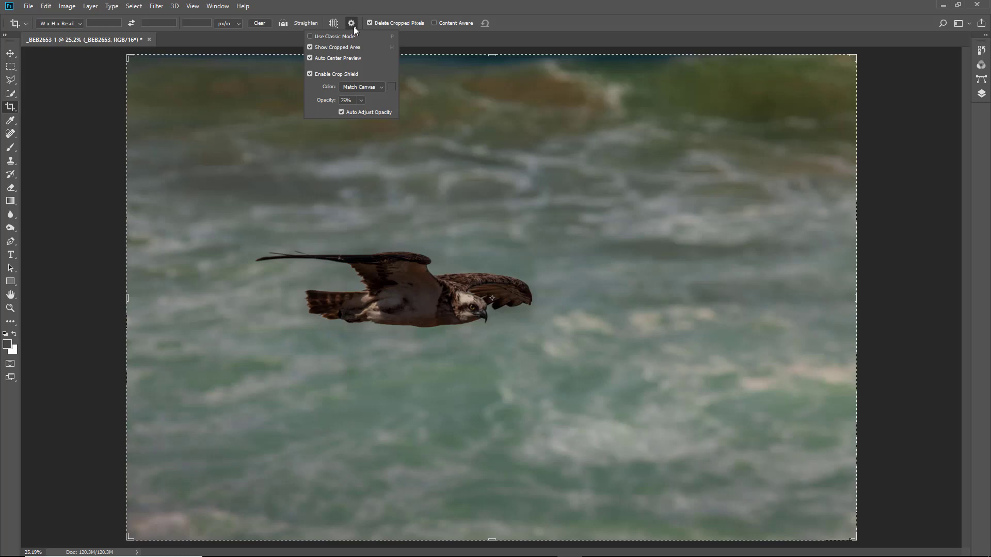
{"action": "left_click", "coordinate": [353, 27]}
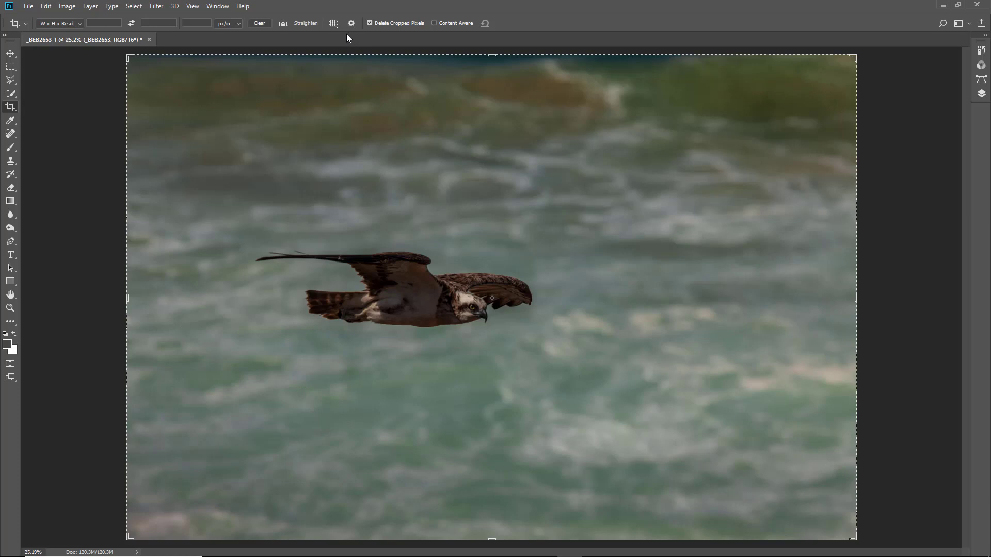
{"action": "left_click", "coordinate": [90, 22]}
{"action": "type", "text": "1920"}
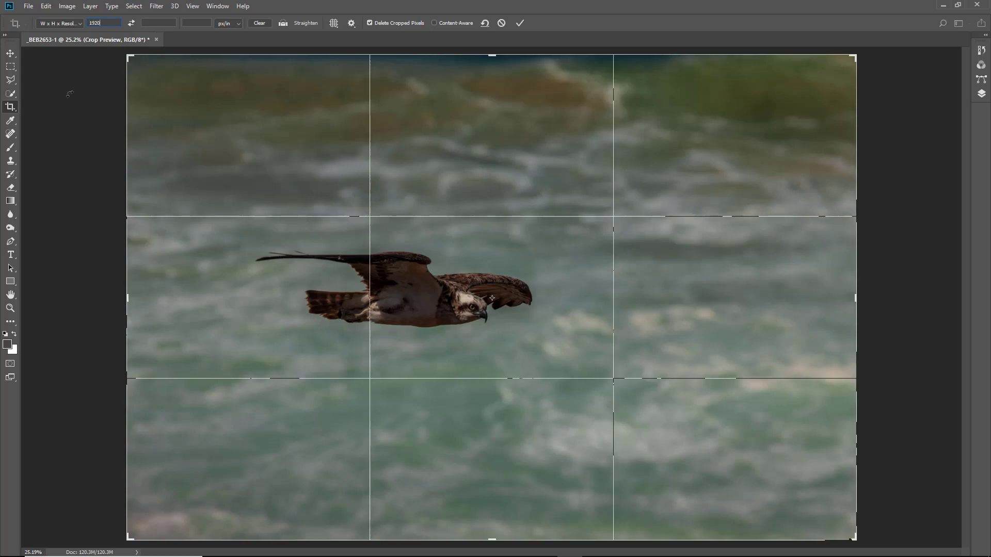
{"action": "left_click", "coordinate": [155, 22]}
{"action": "type", "text": "1080"}
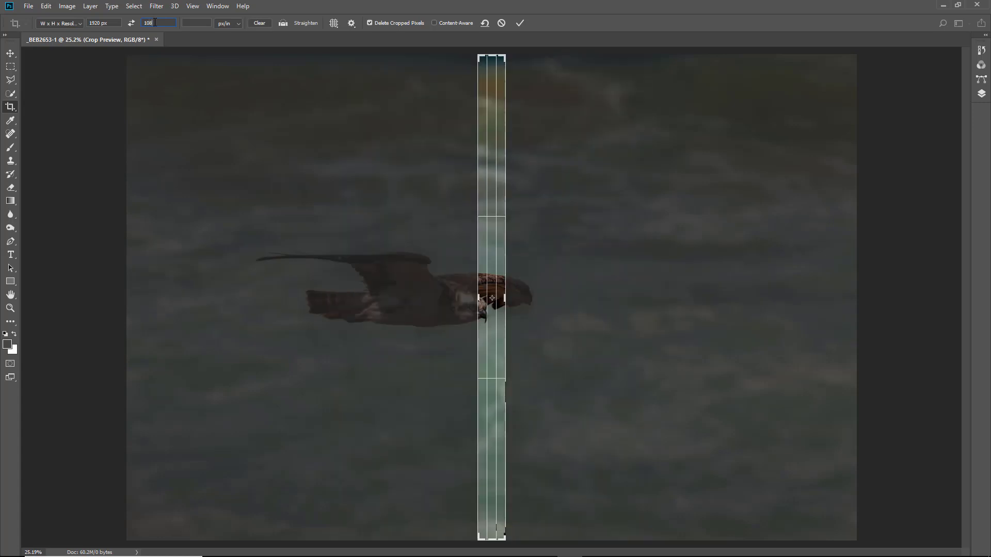
{"action": "type", "text": "px"}
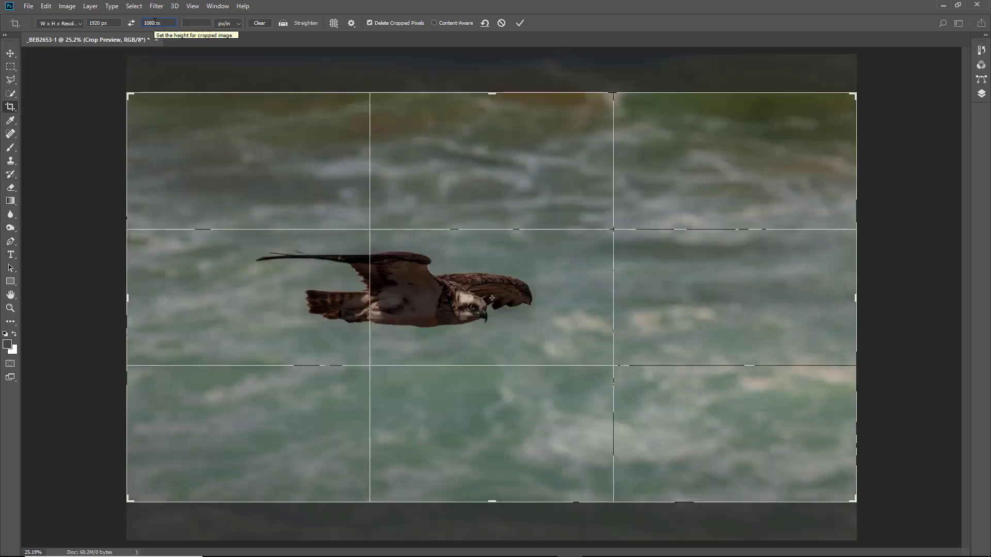
- Shrink the crop frame around the osprey, reposition the photo, rotate it counterclockwise so the bird flies upward, and apply the crop
{"action": "left_click_drag", "start_coordinate": [854, 95], "coordinate": [676, 165]}
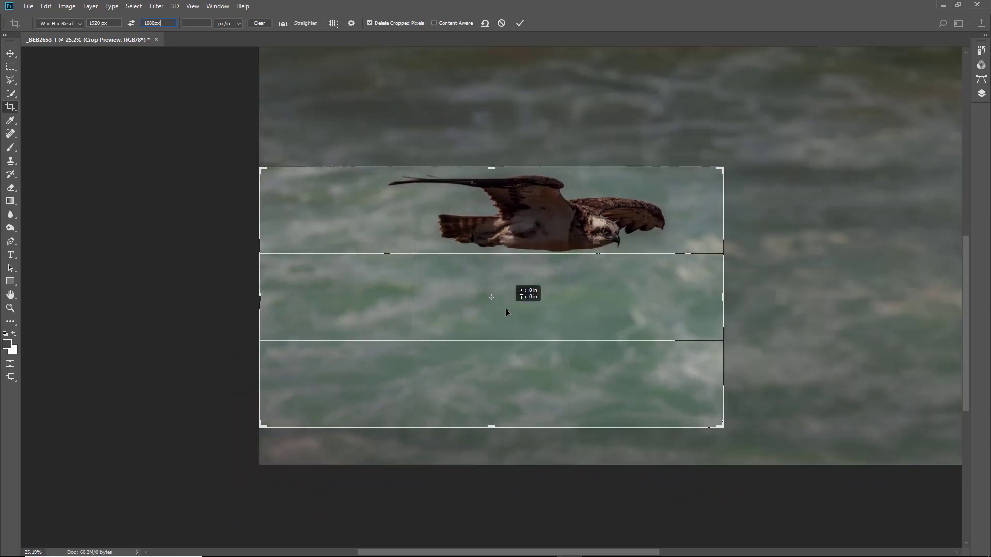
{"action": "left_click_drag", "start_coordinate": [506, 308], "coordinate": [425, 380]}
{"action": "left_click_drag", "start_coordinate": [743, 298], "coordinate": [717, 235]}
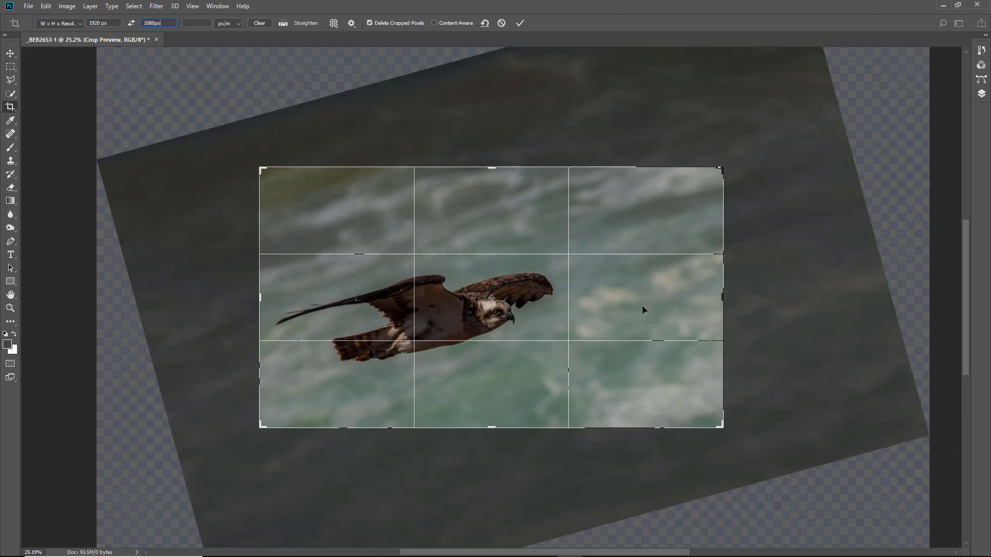
{"action": "left_click_drag", "start_coordinate": [719, 167], "coordinate": [710, 175]}
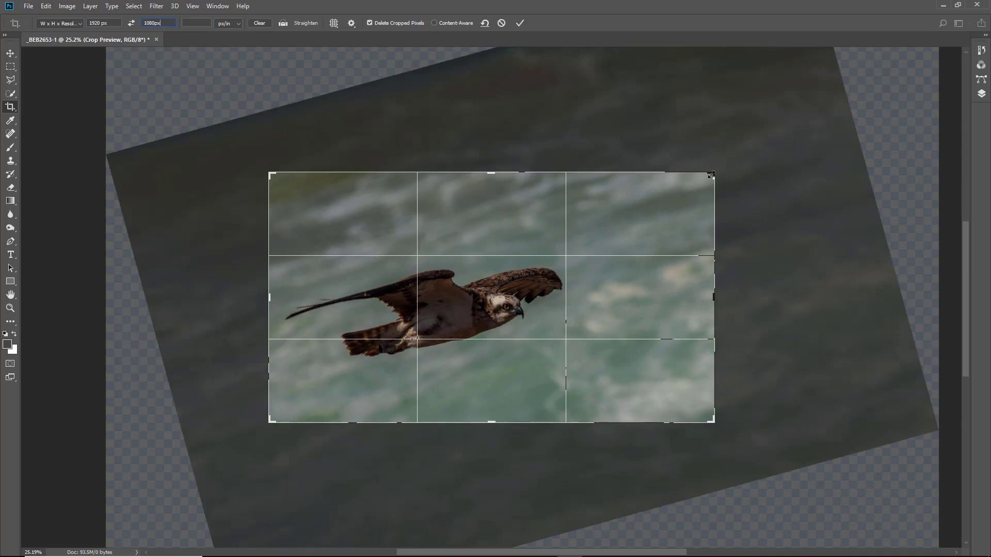
{"action": "key", "text": "Return"}
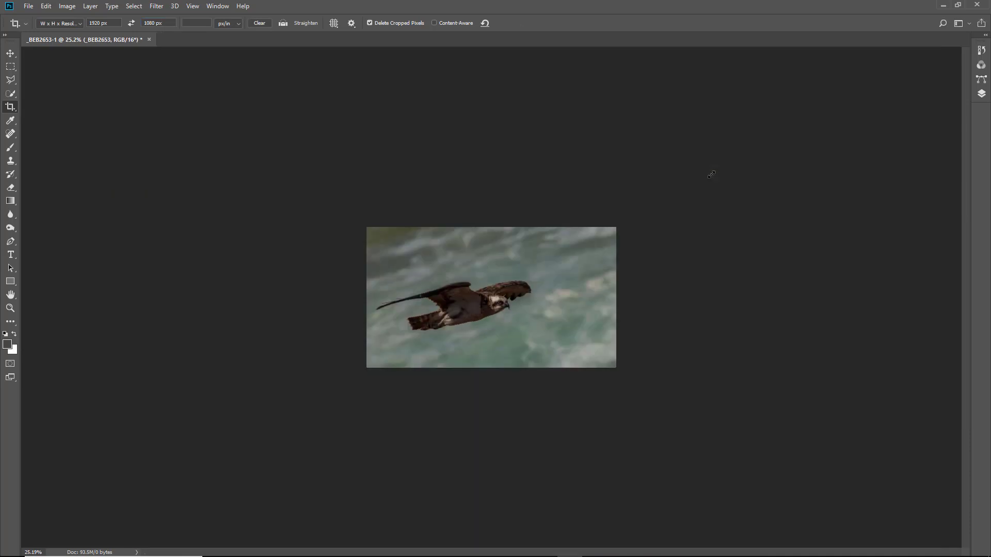
- Save the current crop size as a new crop preset named 1920 x 1080 px, leaving the osprey photo uncropped
{"action": "key", "text": "ctrl+0"}
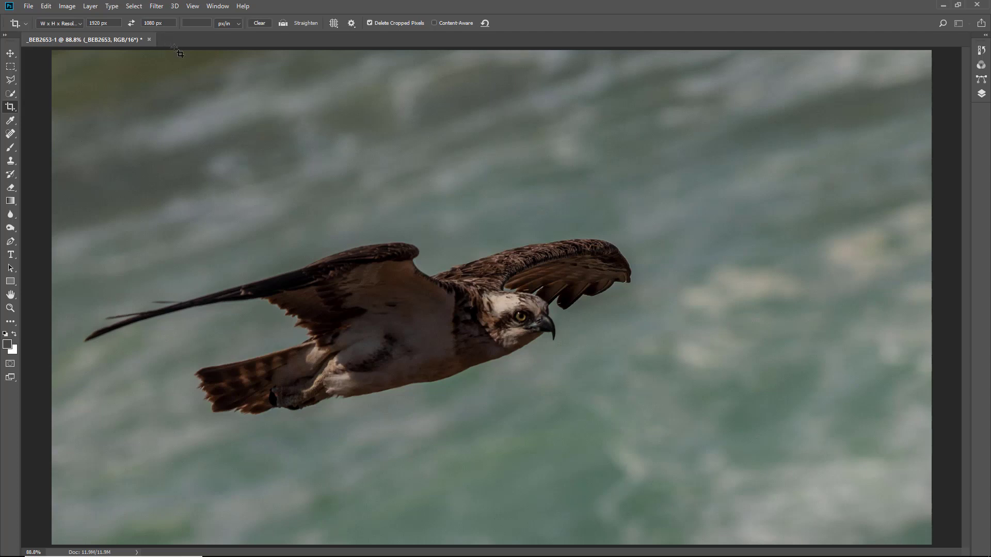
{"action": "left_click", "coordinate": [80, 23]}
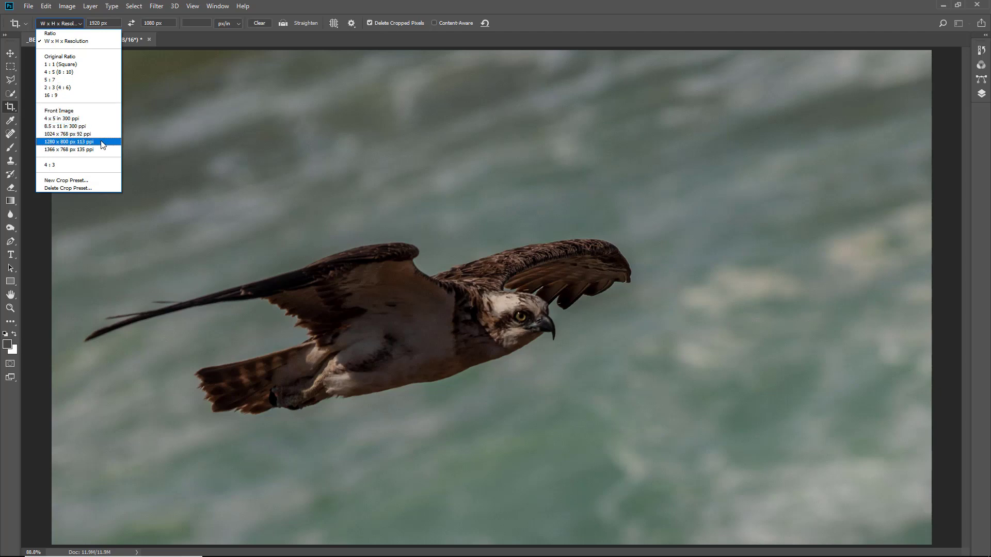
{"action": "left_click", "coordinate": [66, 182]}
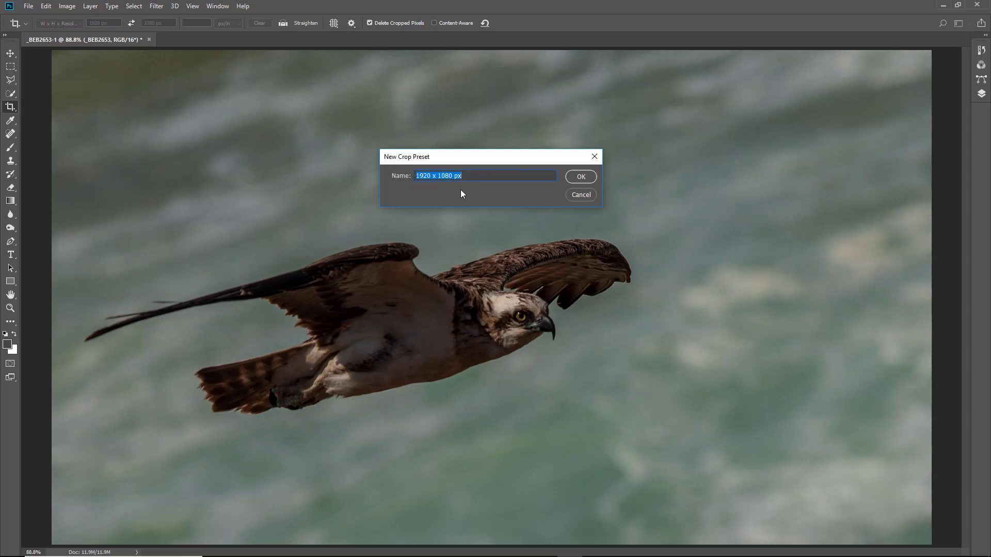
{"action": "left_click", "coordinate": [580, 177]}
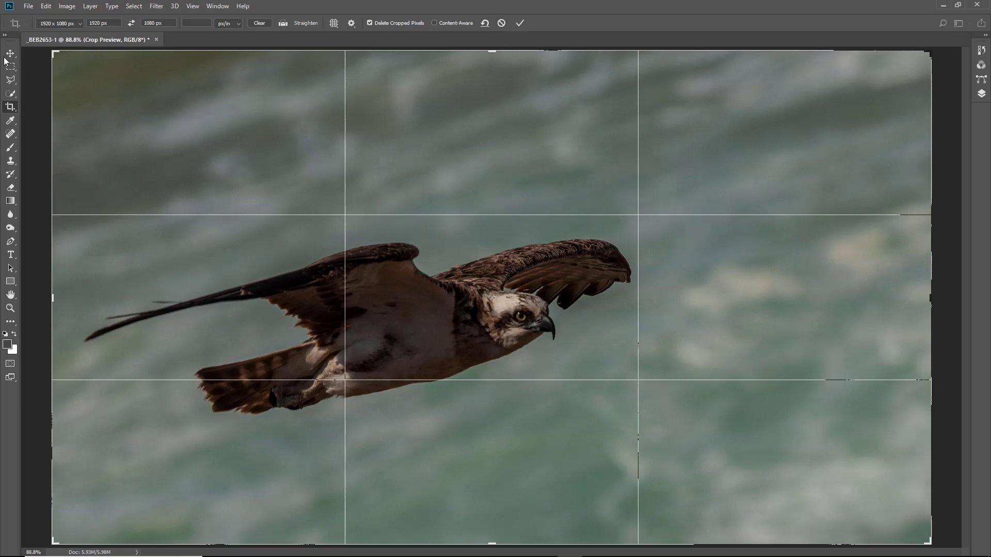
{"action": "left_click", "coordinate": [501, 22]}
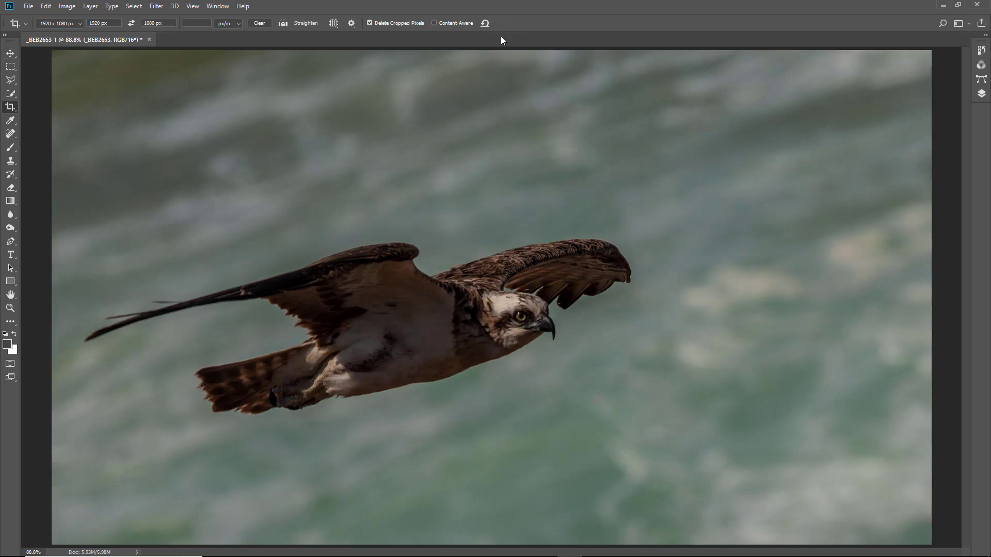
- Save the current Crop tool settings as a new tool preset named 1920 x 1080
{"action": "left_click", "coordinate": [25, 23]}
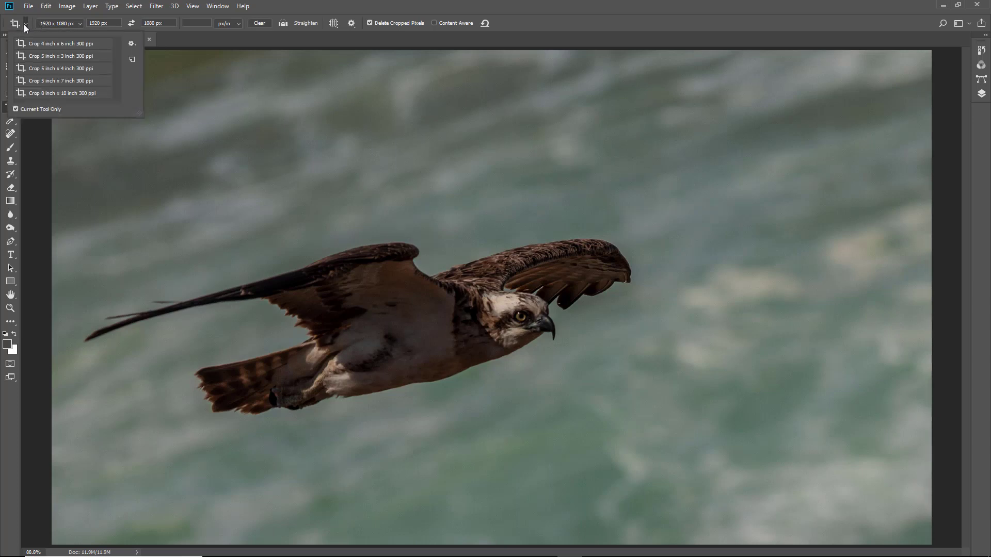
{"action": "left_click", "coordinate": [132, 44]}
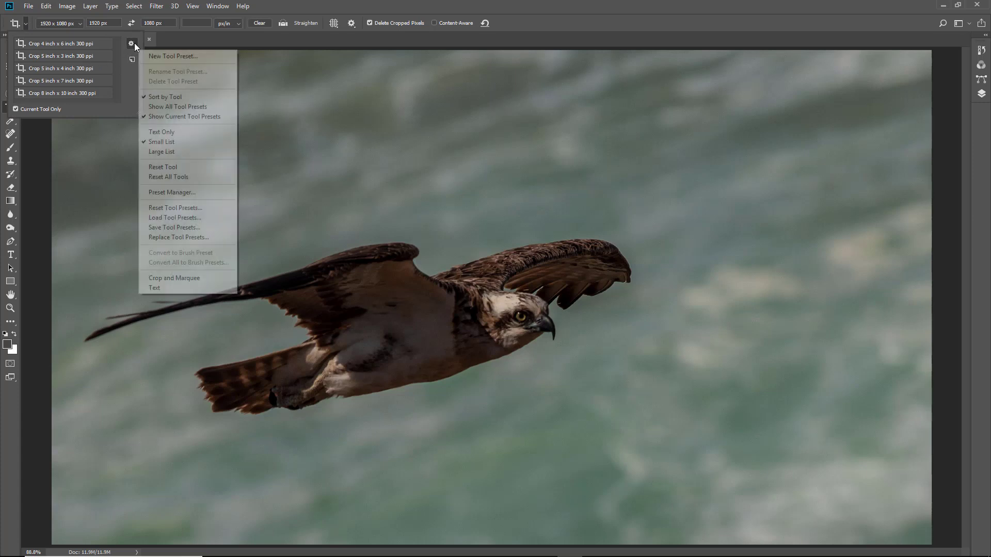
{"action": "left_click", "coordinate": [171, 57]}
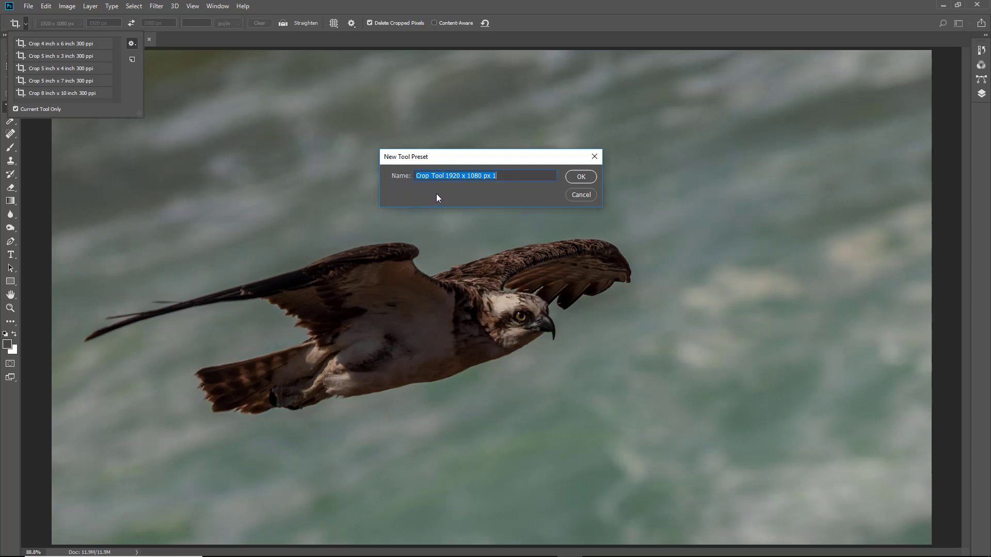
{"action": "left_click_drag", "start_coordinate": [445, 176], "coordinate": [353, 167]}
{"action": "key", "text": "BackSpace"}
{"action": "left_click_drag", "start_coordinate": [452, 177], "coordinate": [467, 178]}
{"action": "key", "text": "BackSpace"}
{"action": "left_click", "coordinate": [580, 178]}
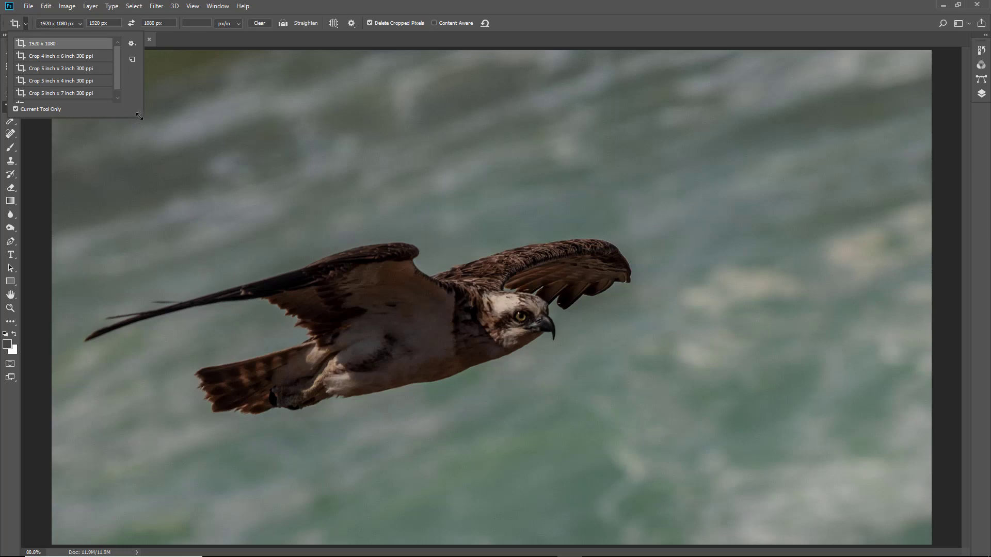
- Enlarge the tool preset list to show every crop preset, close it, and clear the crop size values
{"action": "left_click_drag", "start_coordinate": [139, 114], "coordinate": [153, 144]}
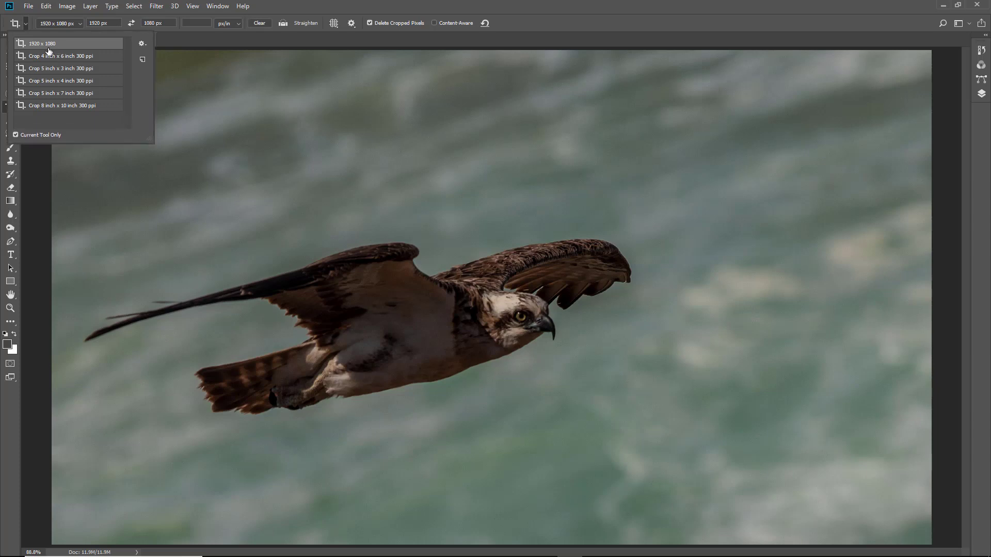
{"action": "left_click", "coordinate": [519, 24]}
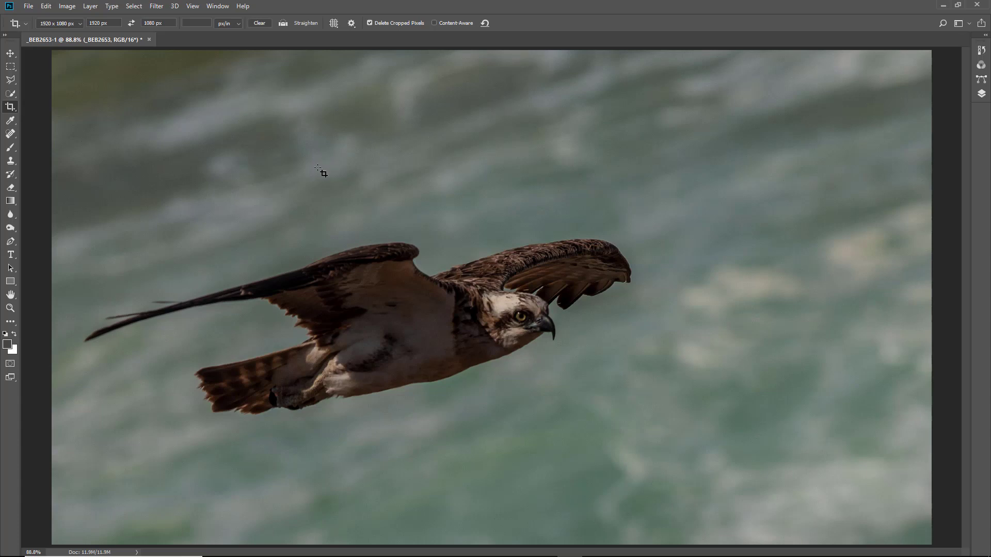
{"action": "left_click", "coordinate": [259, 23]}
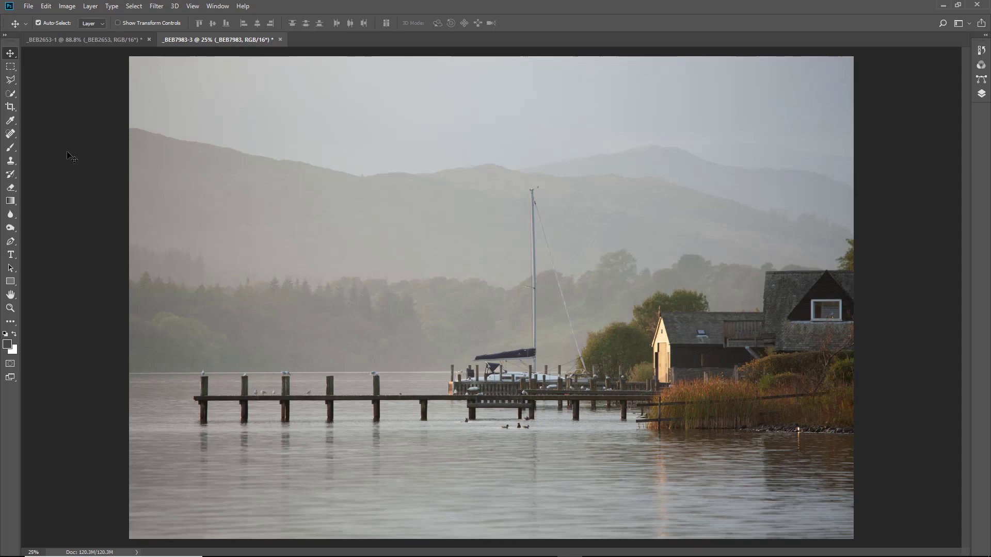
- Activate the Crop tool on the lake photo, try the 1920 x 1080 tool preset, and clear its size values
{"action": "left_click", "coordinate": [11, 107]}
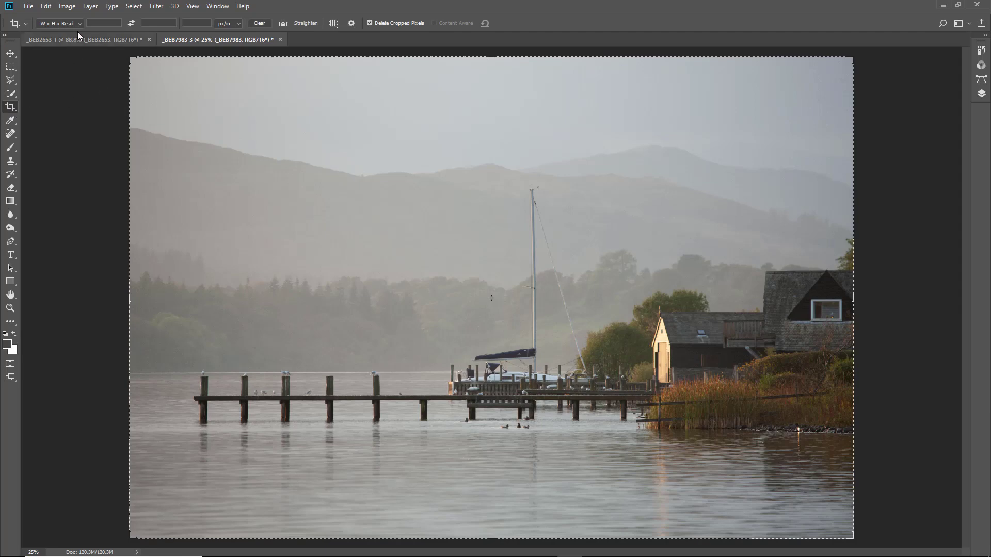
{"action": "left_click", "coordinate": [25, 23]}
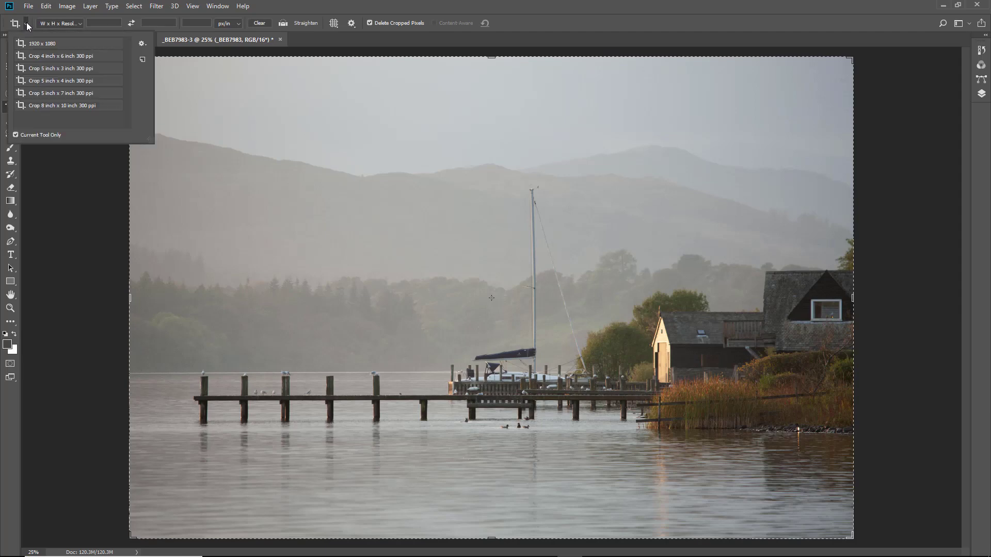
{"action": "left_click", "coordinate": [44, 44]}
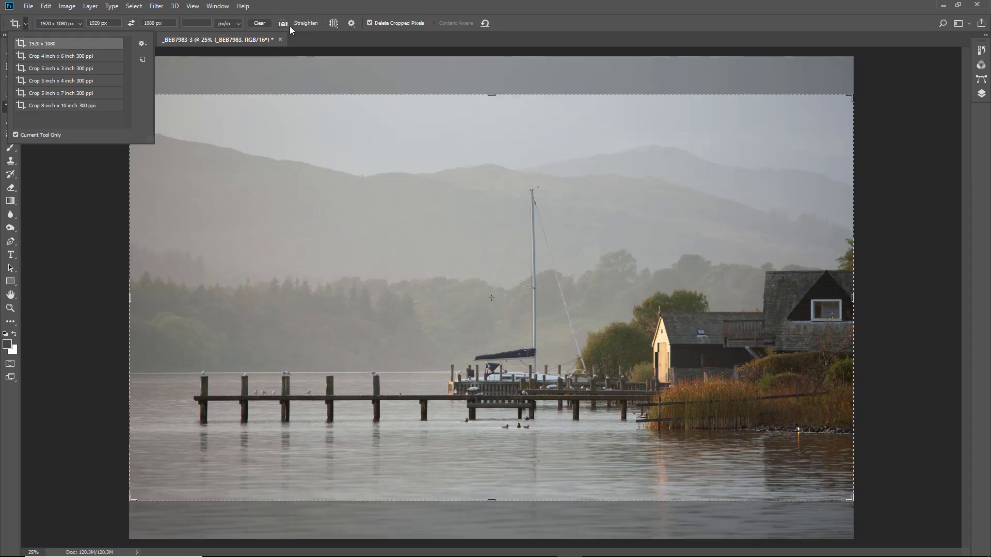
{"action": "left_click", "coordinate": [259, 23]}
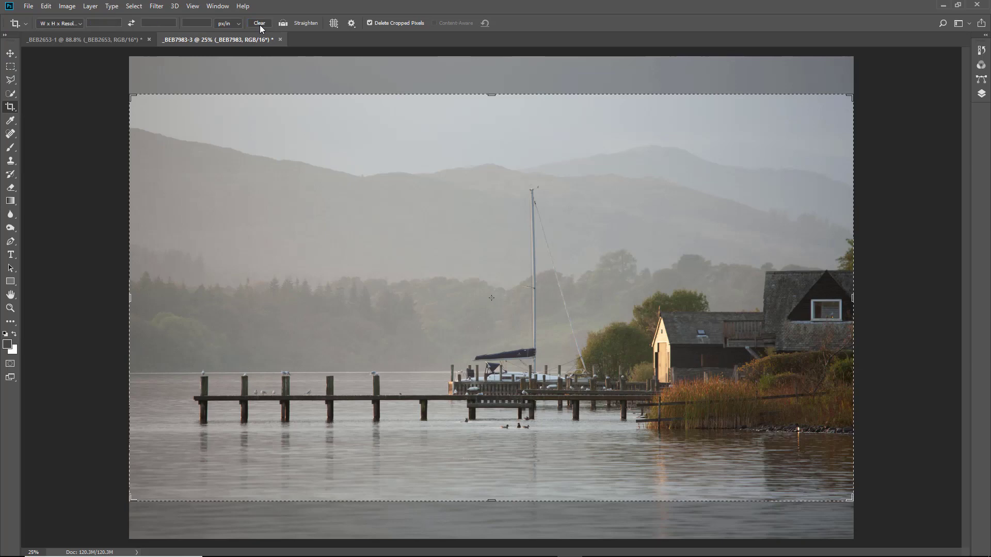
- Crop the lake photo with the 1920 x 1080 px crop preset, shifting the picture upward to keep more water in the frame
{"action": "left_click", "coordinate": [80, 23]}
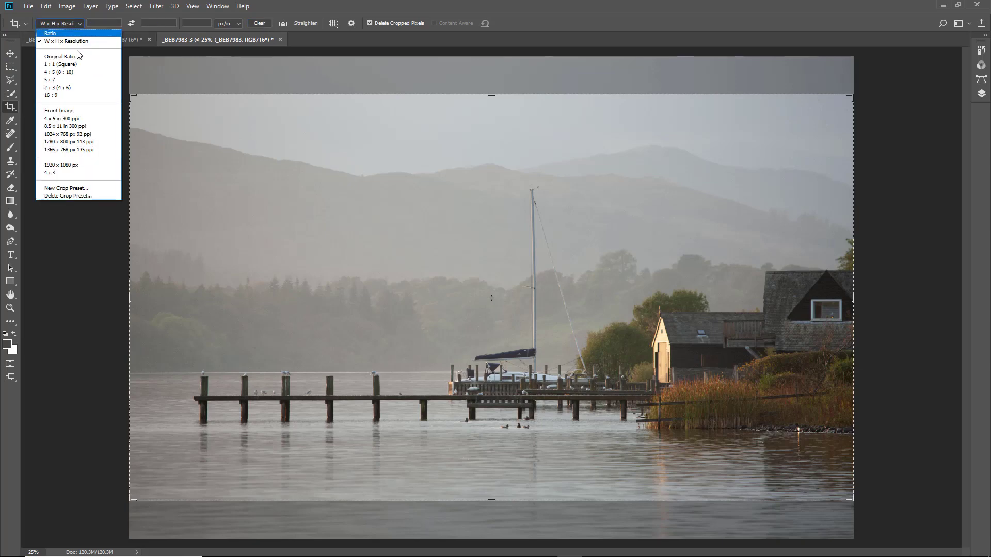
{"action": "left_click", "coordinate": [71, 166]}
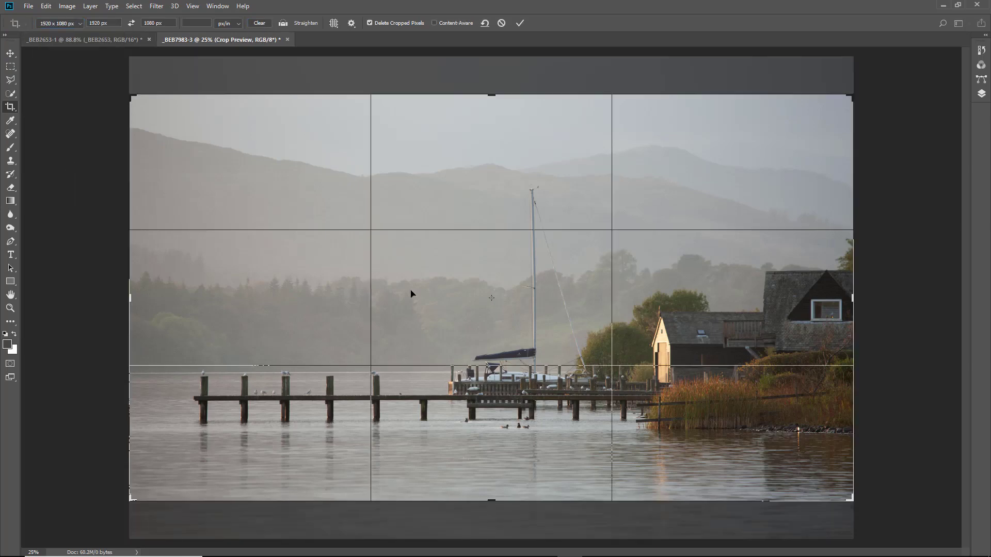
{"action": "left_click_drag", "start_coordinate": [477, 309], "coordinate": [474, 282]}
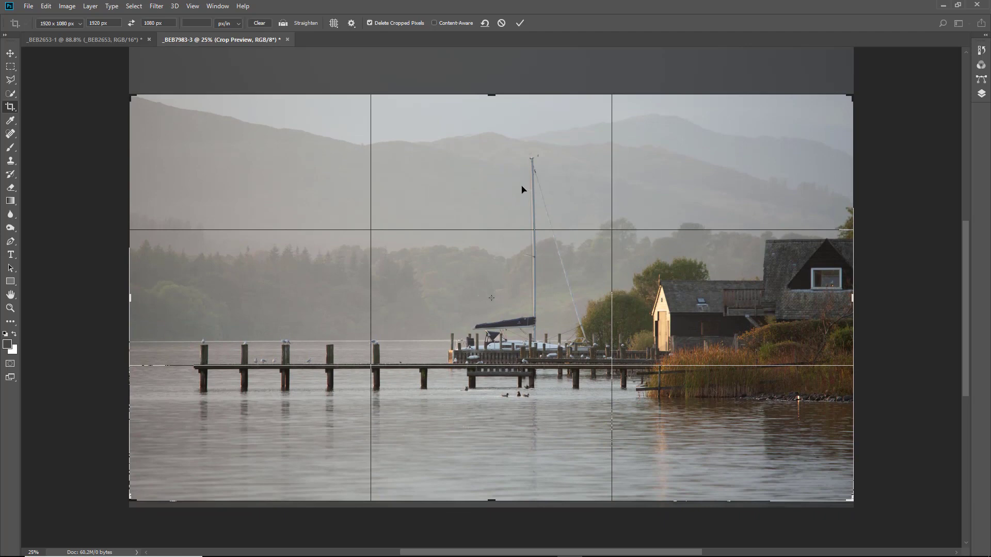
{"action": "key", "text": "Return"}
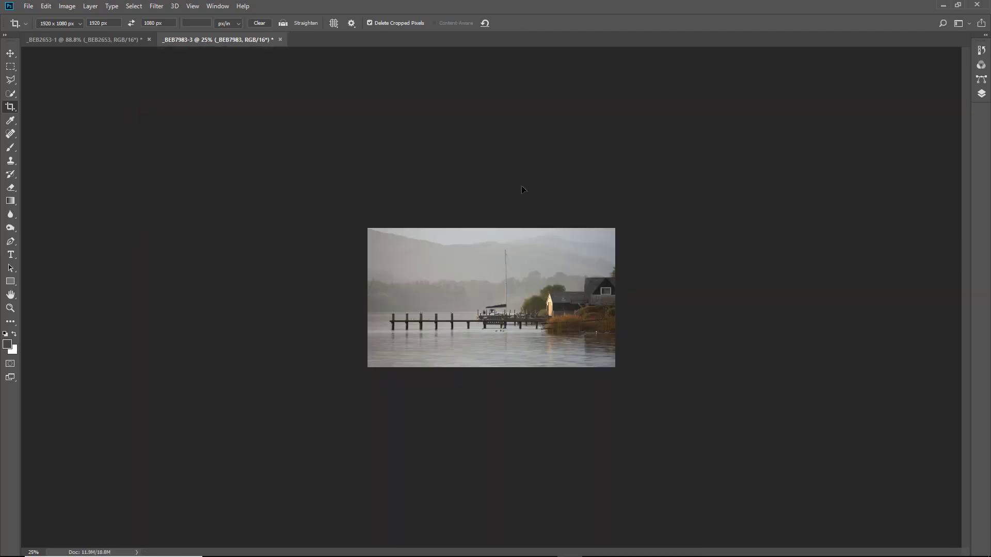
{"action": "key", "text": "ctrl+0"}
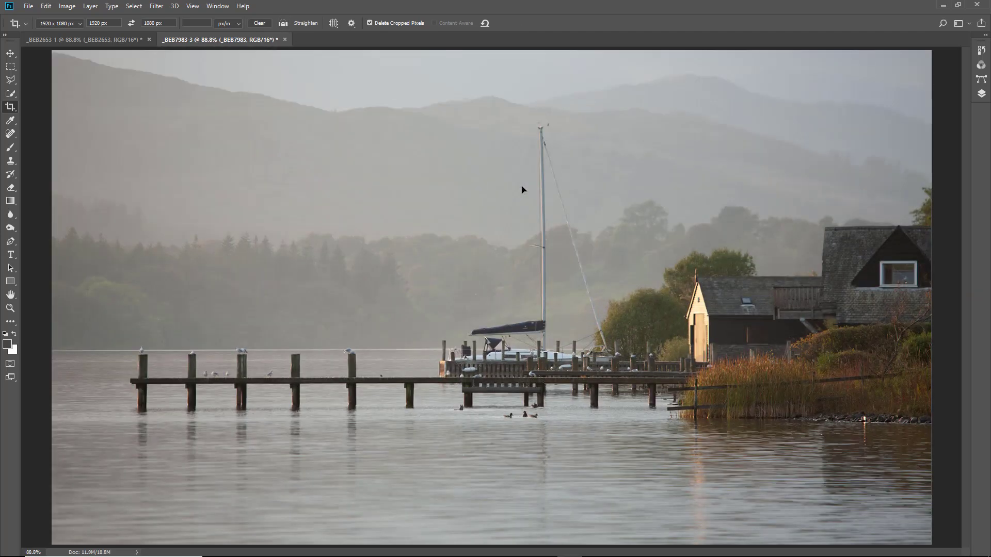